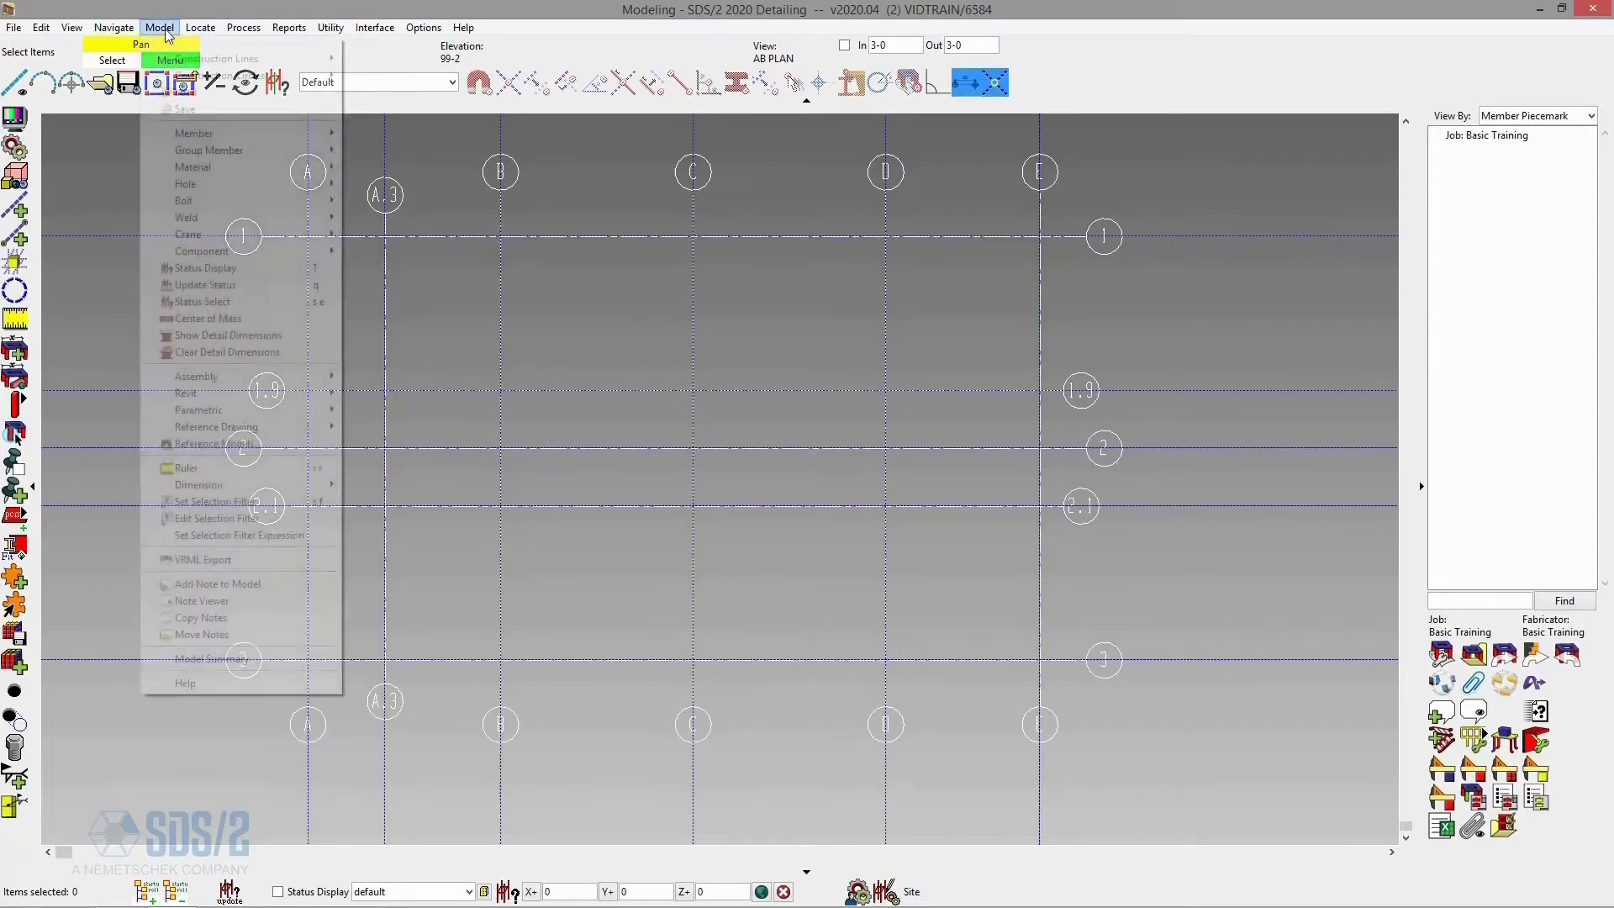
pyautogui.moveTo(257, 135)
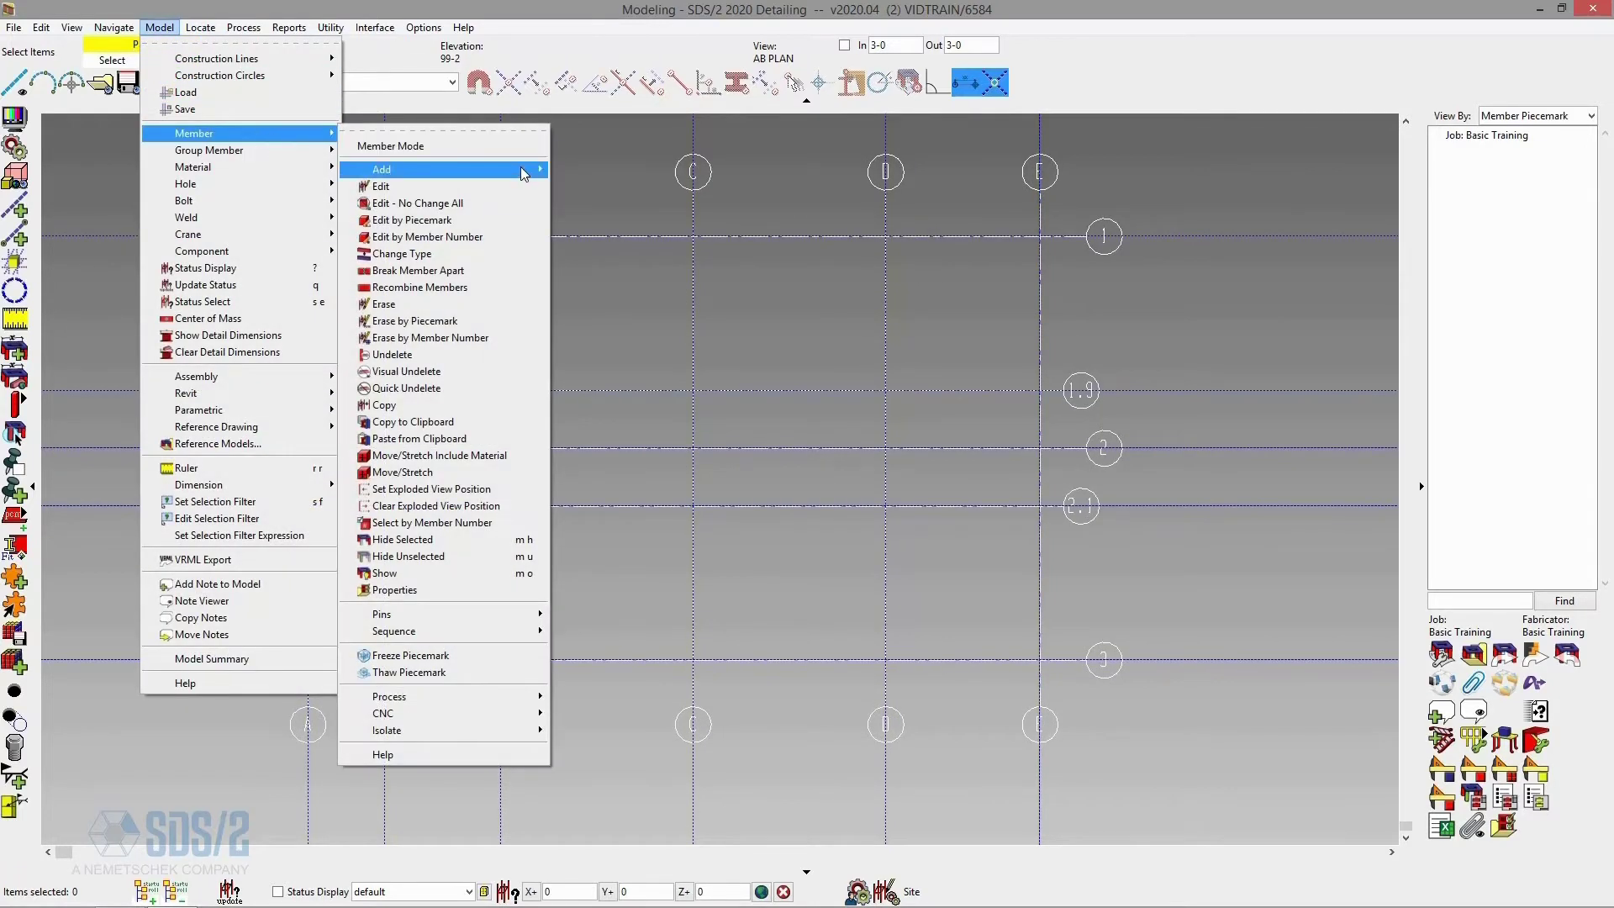
pyautogui.moveTo(523, 171)
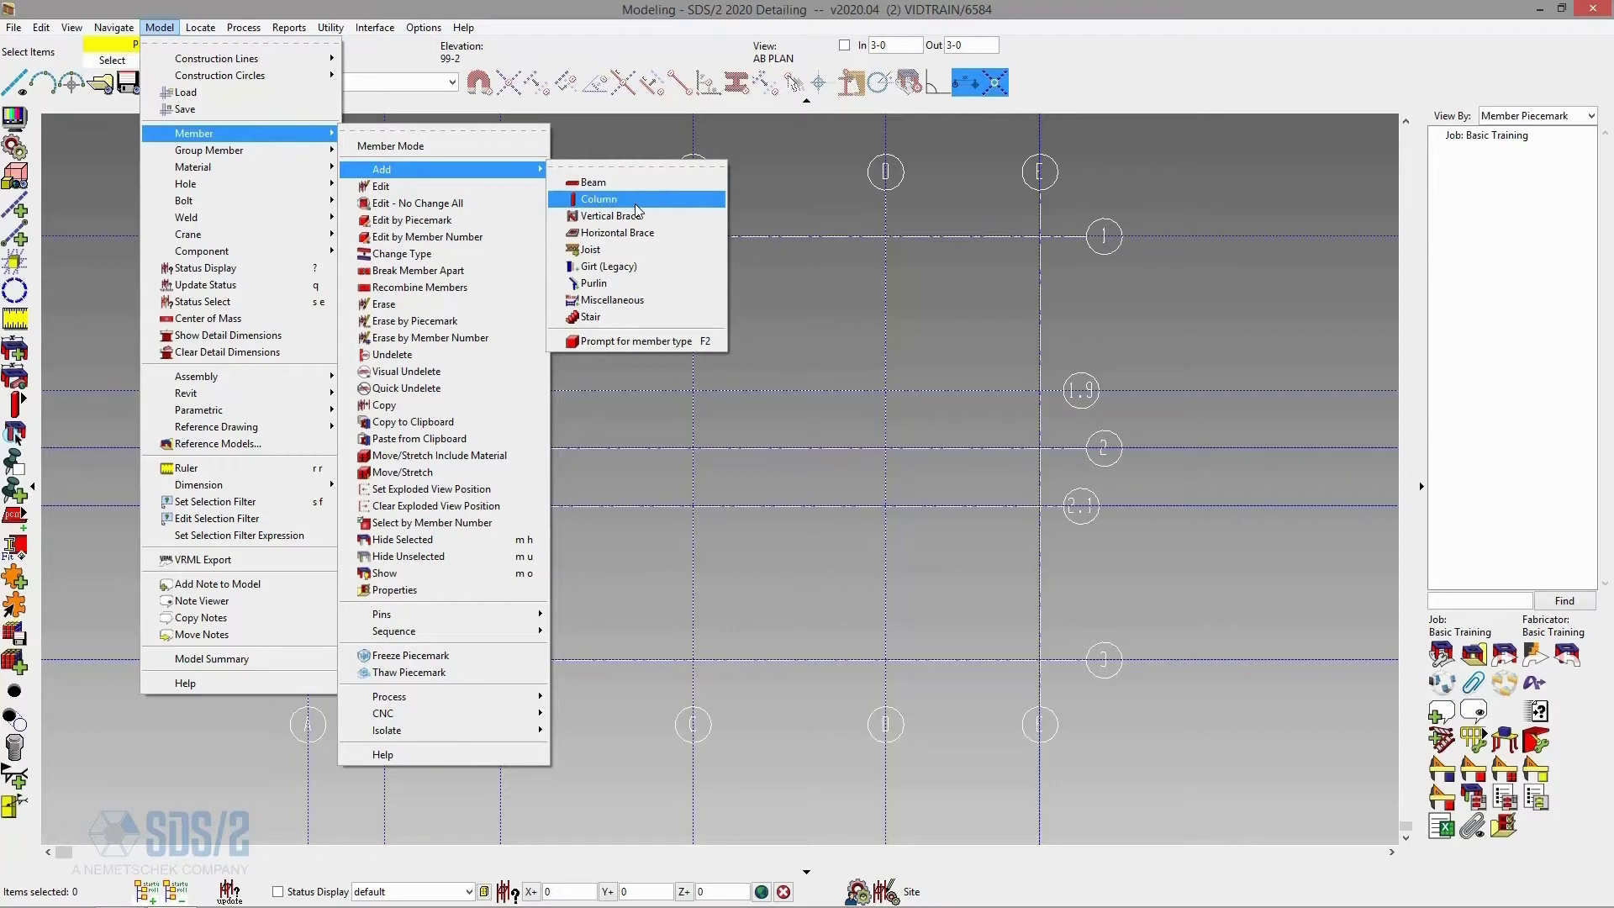
pyautogui.click(689, 341)
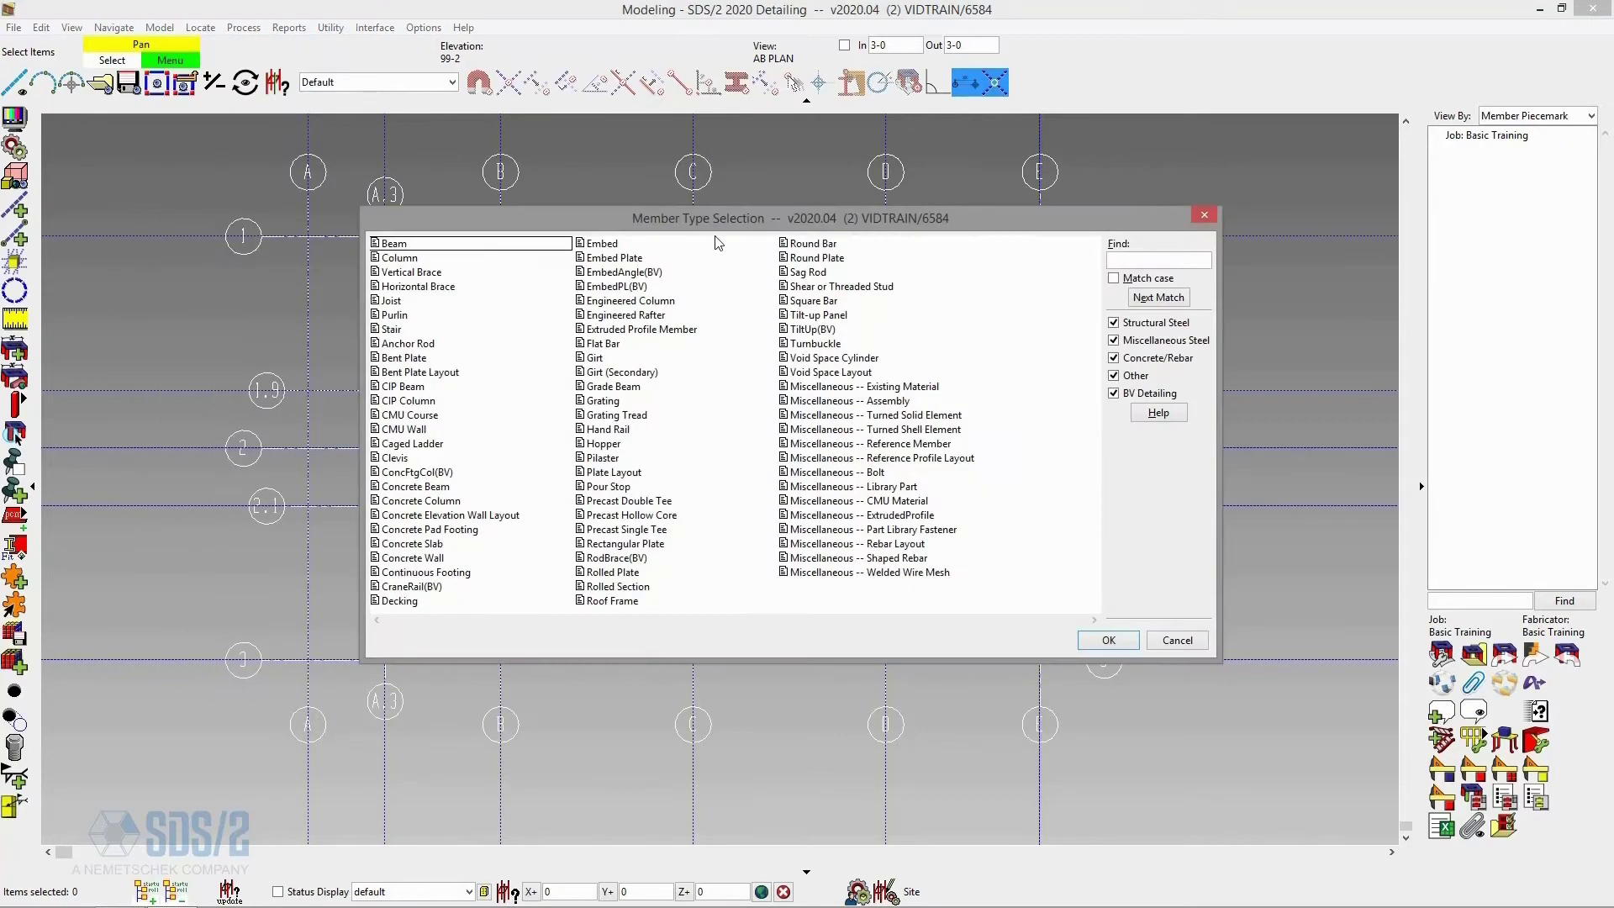
pyautogui.moveTo(739, 233); pyautogui.dragTo(712, 226)
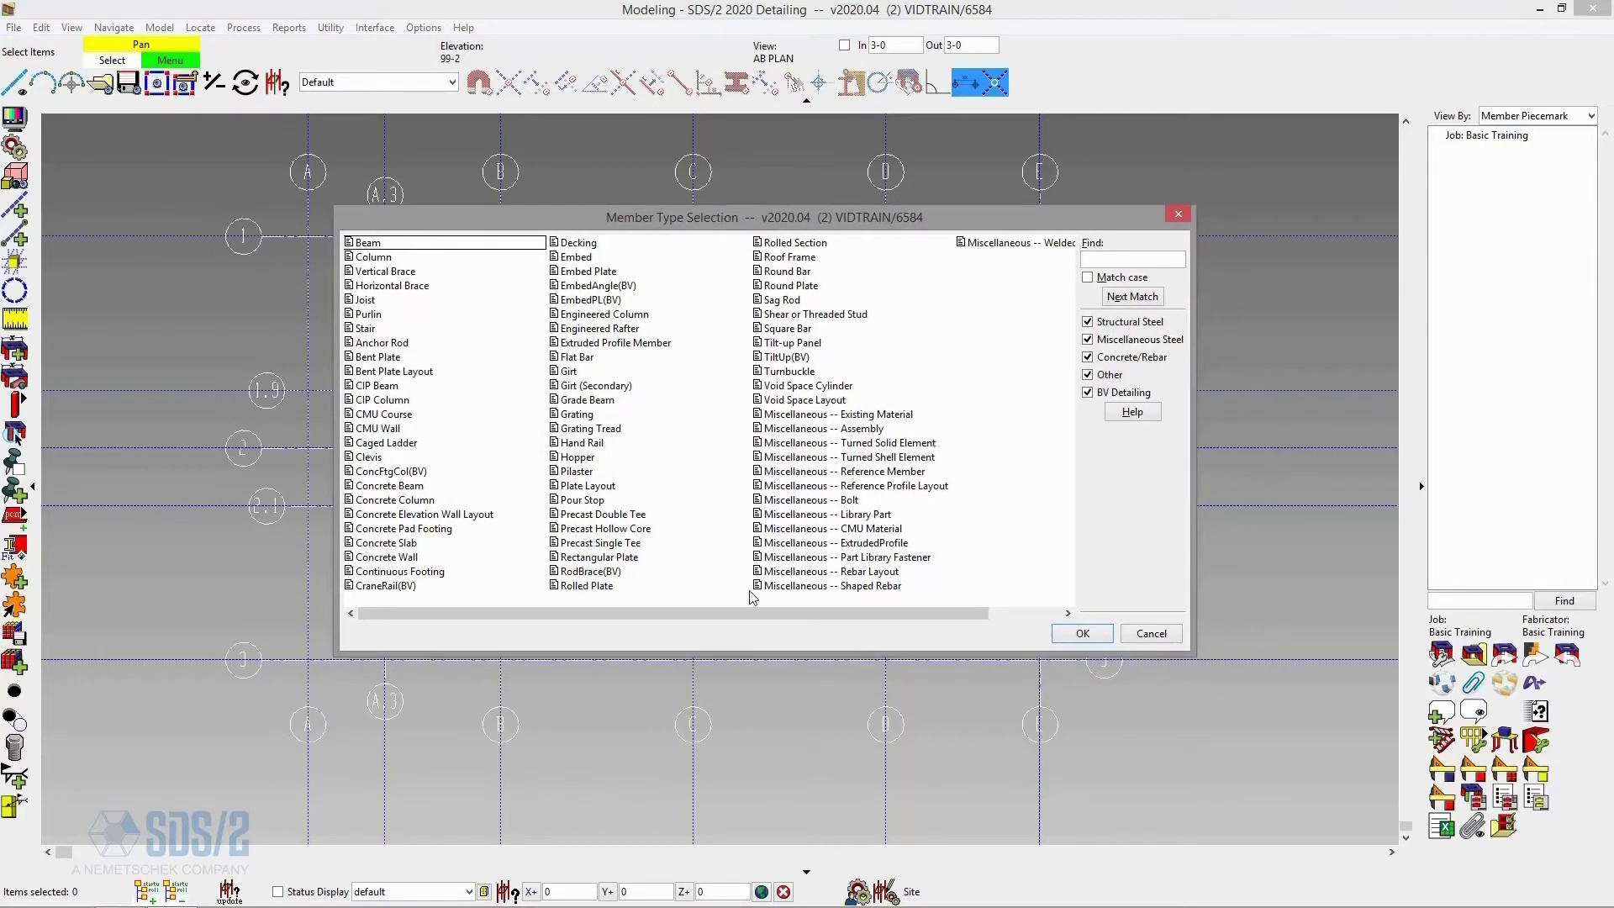
pyautogui.moveTo(747, 654); pyautogui.dragTo(746, 666)
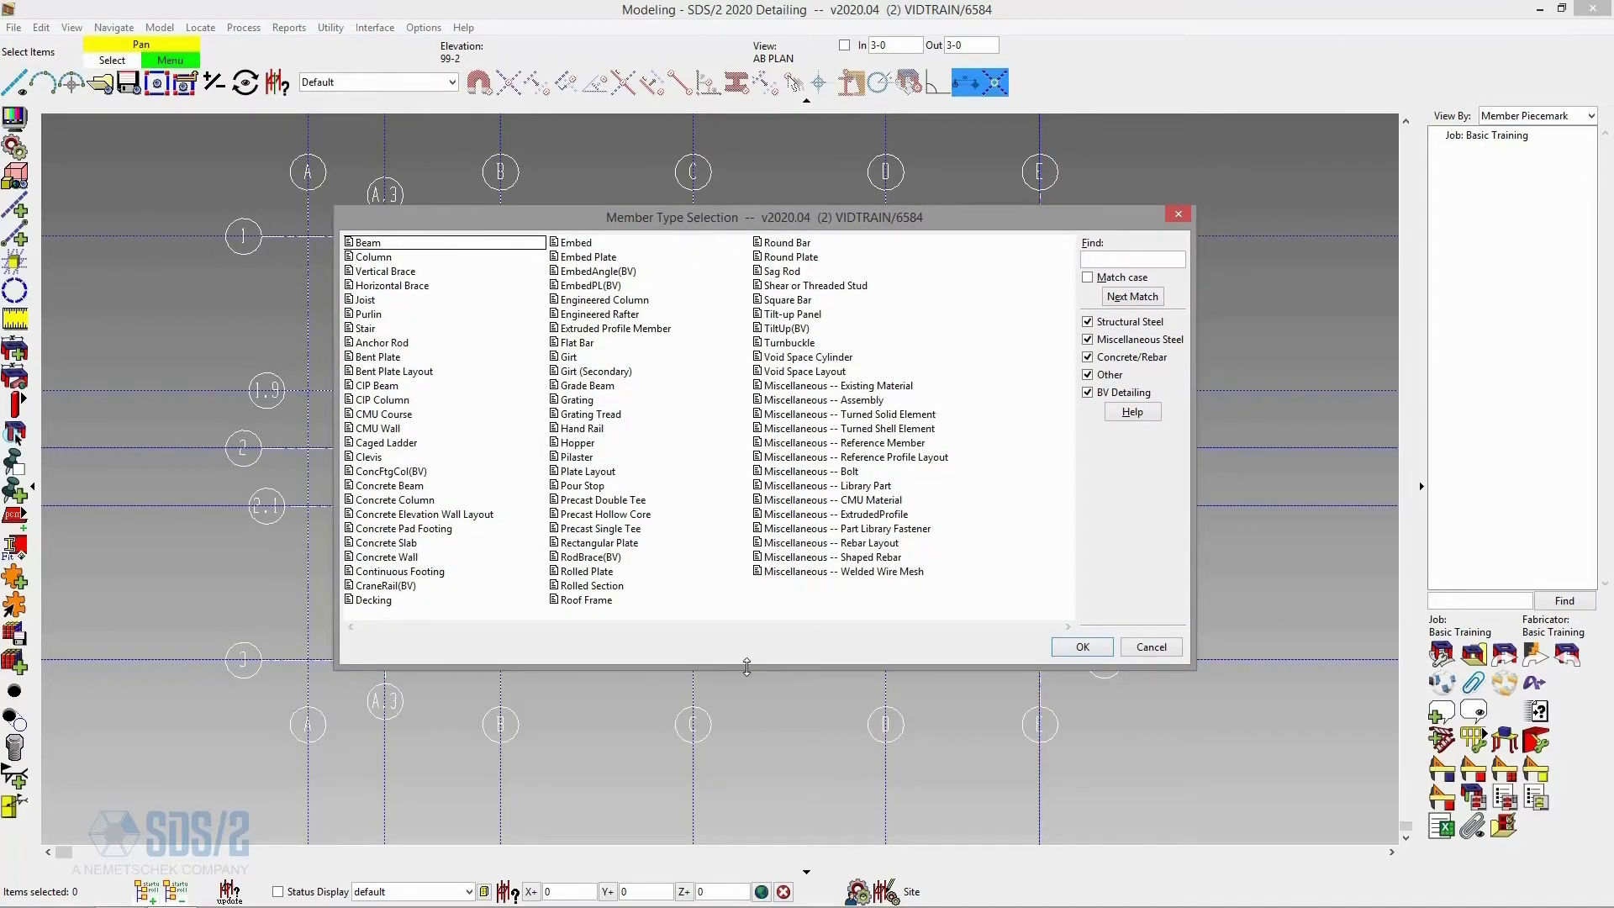
pyautogui.click(406, 258)
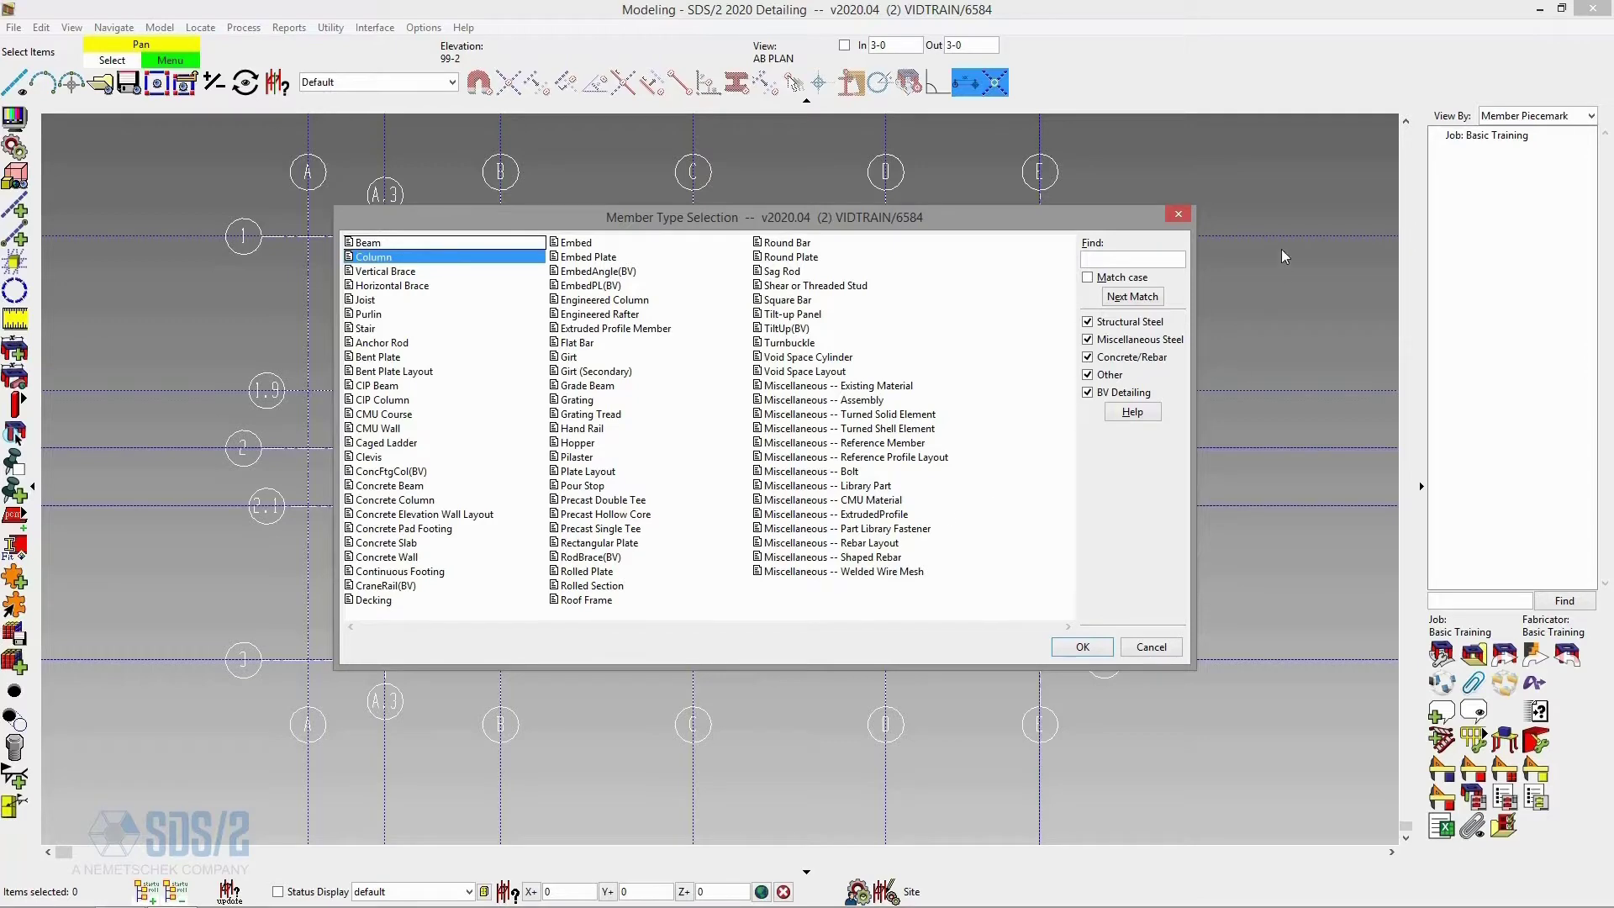
pyautogui.click(1182, 214)
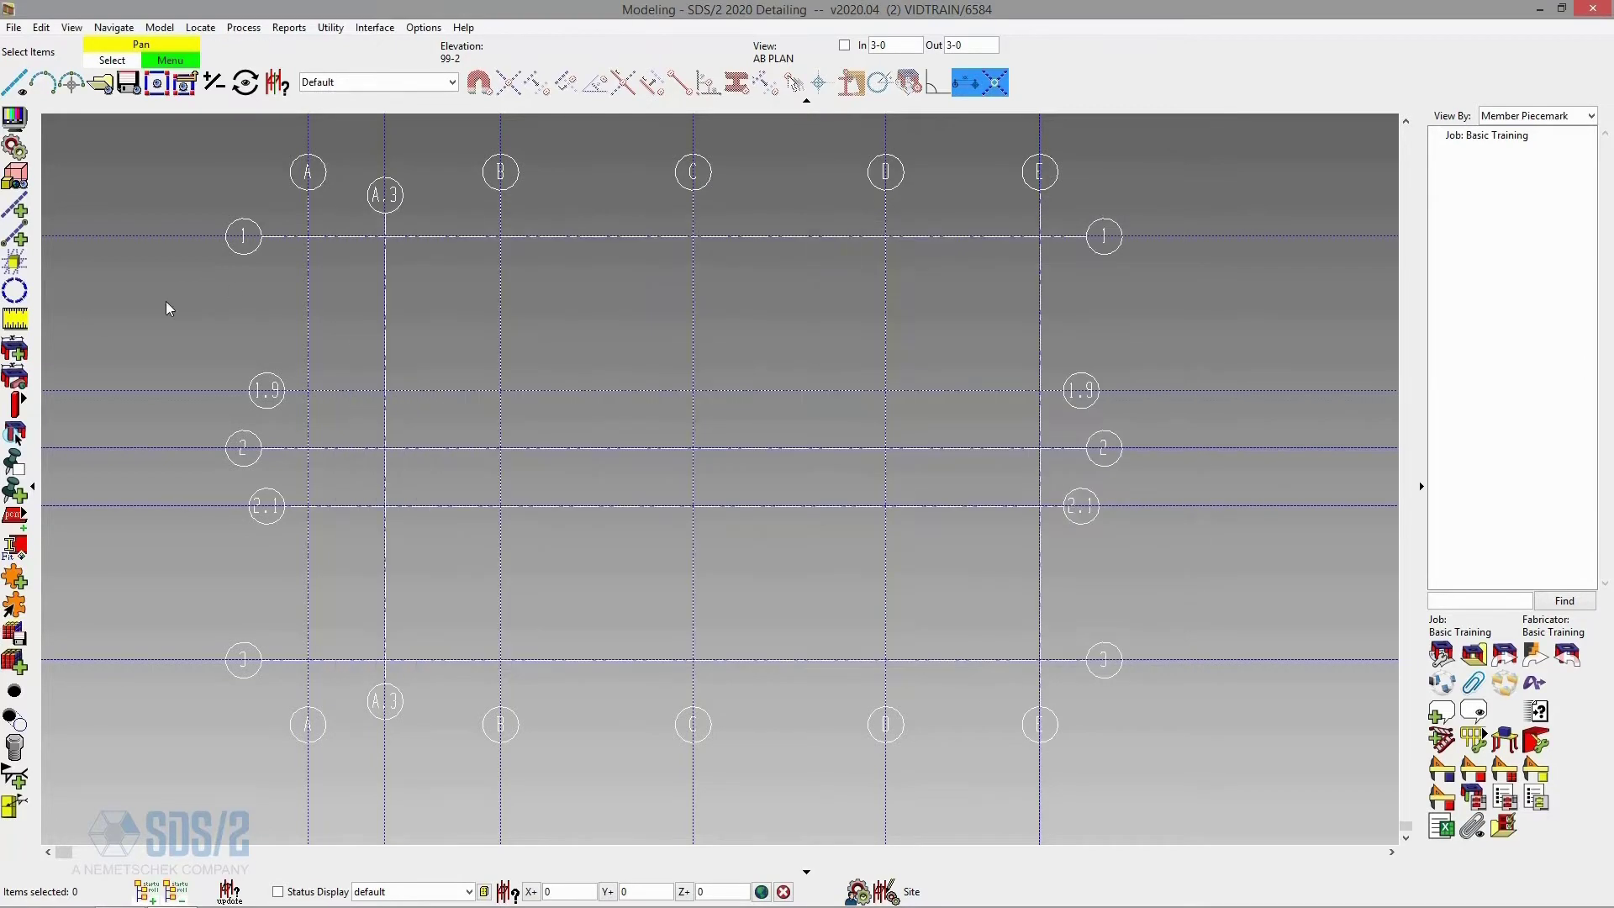
# Add a steel column at the intersection of grid lines A and 3
pyautogui.click(23, 402)
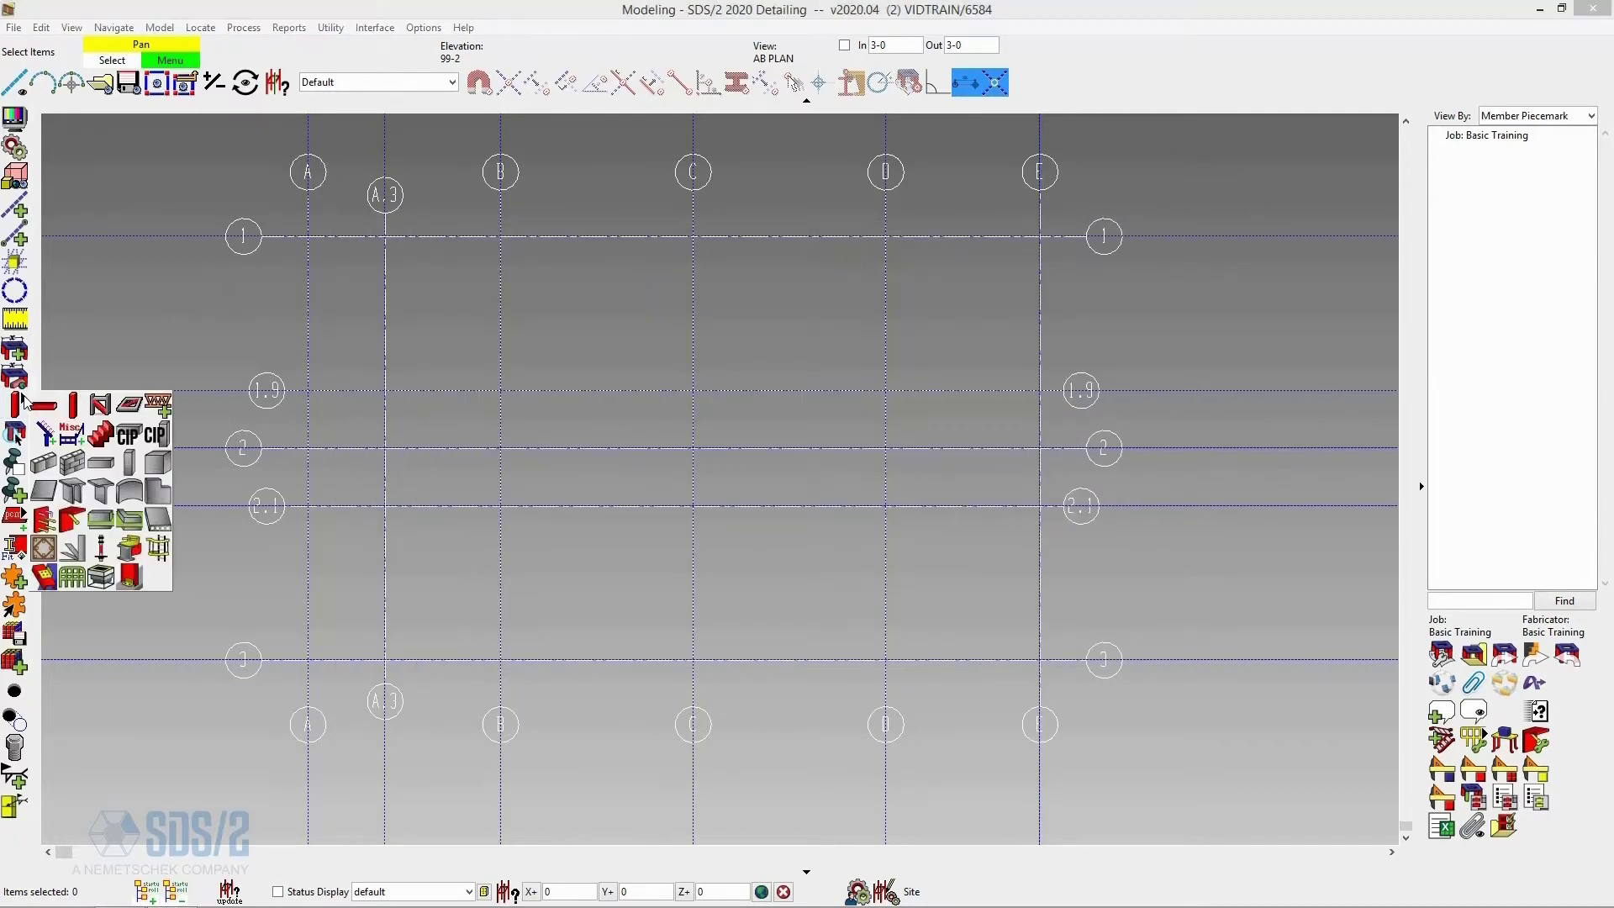
pyautogui.click(71, 407)
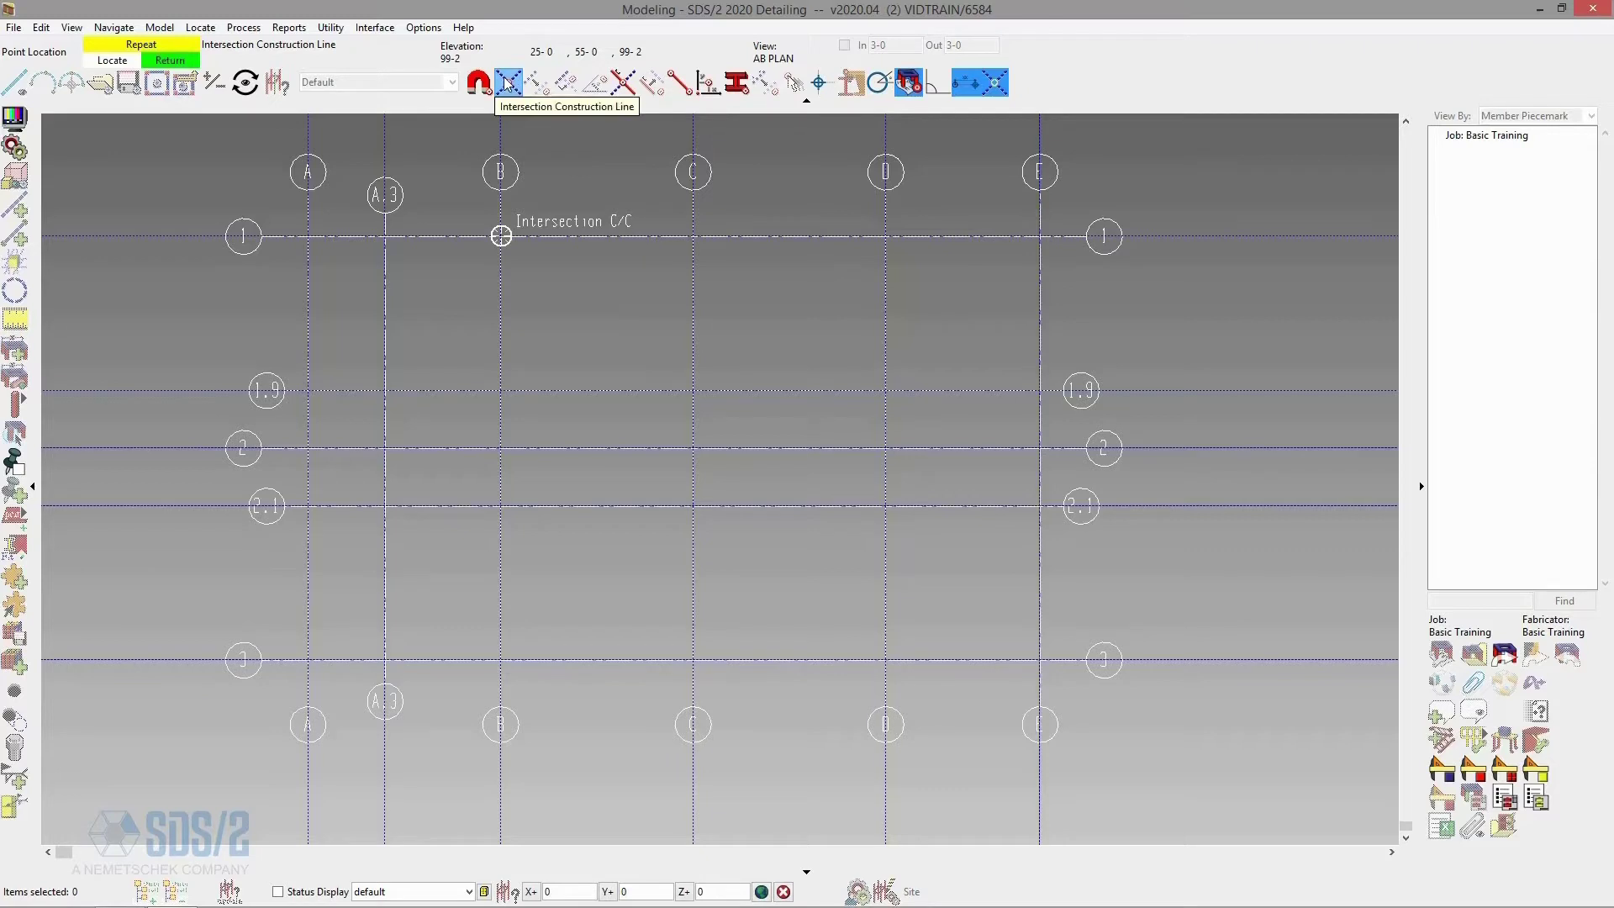
pyautogui.click(309, 661)
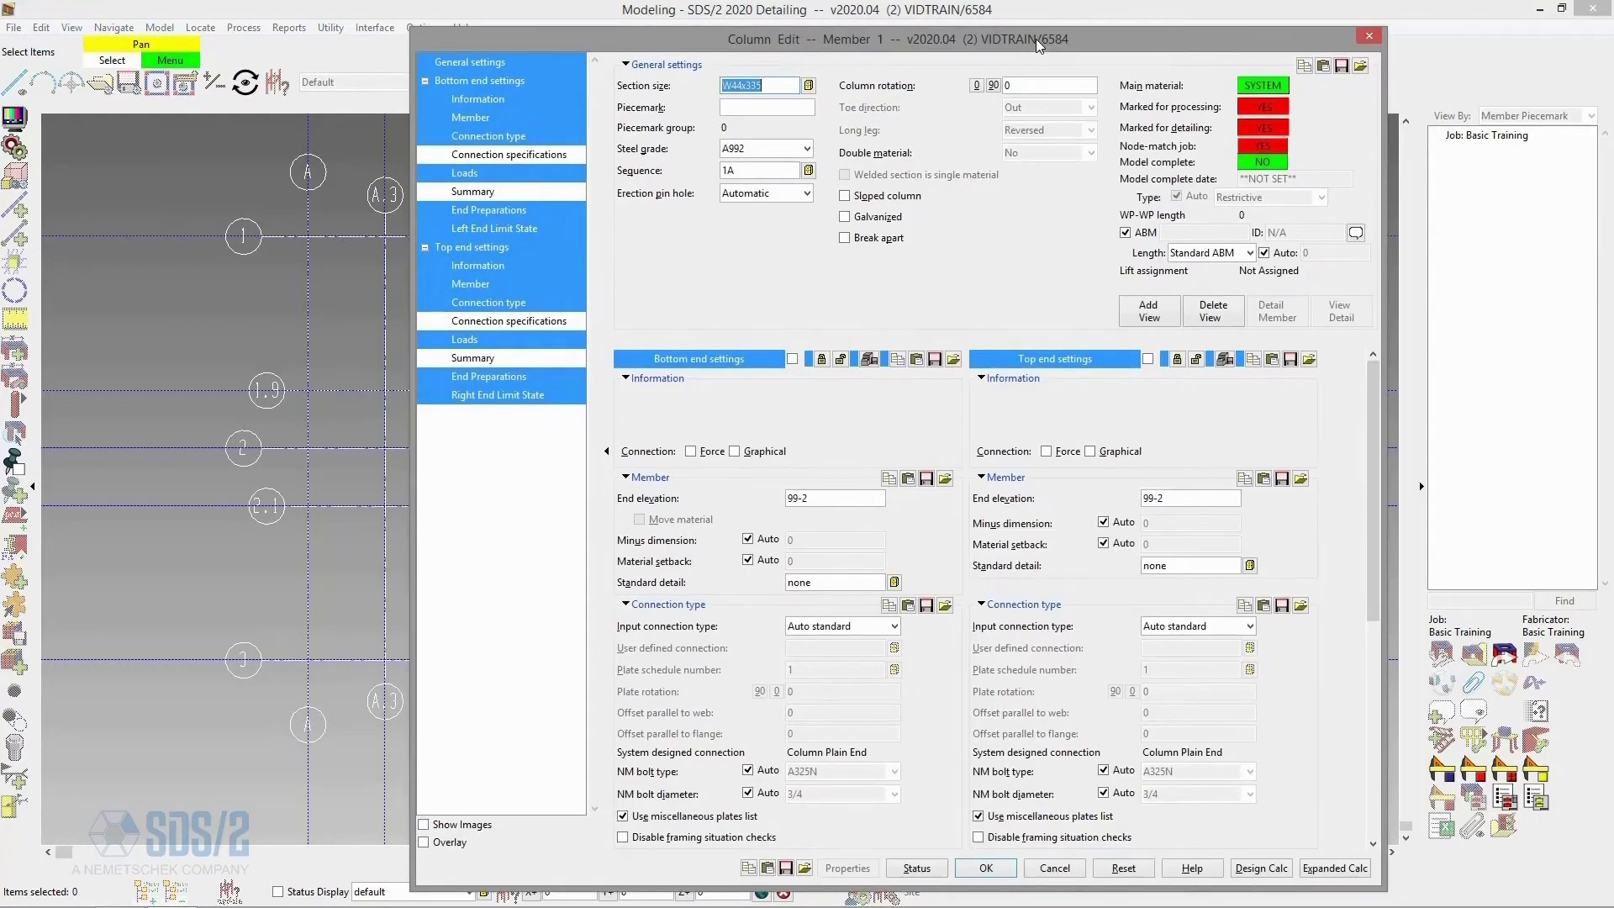
pyautogui.moveTo(1036, 39); pyautogui.dragTo(1036, 38)
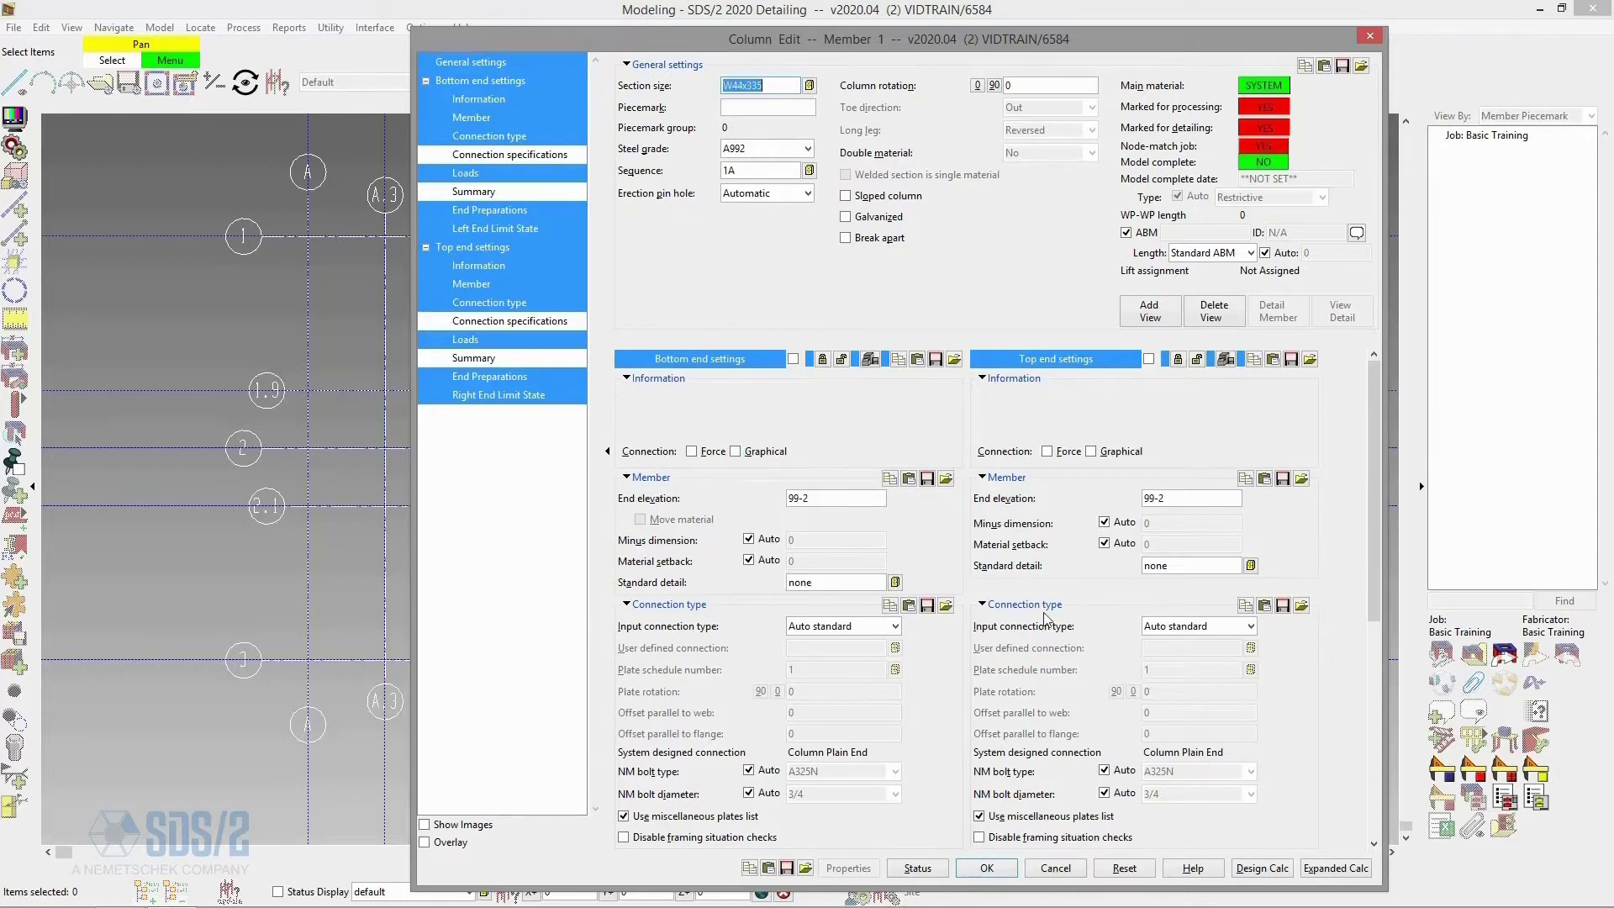
# Toggle the Summary, Information and Top end settings sections of the column's settings, restoring the original layout
pyautogui.click(501, 192)
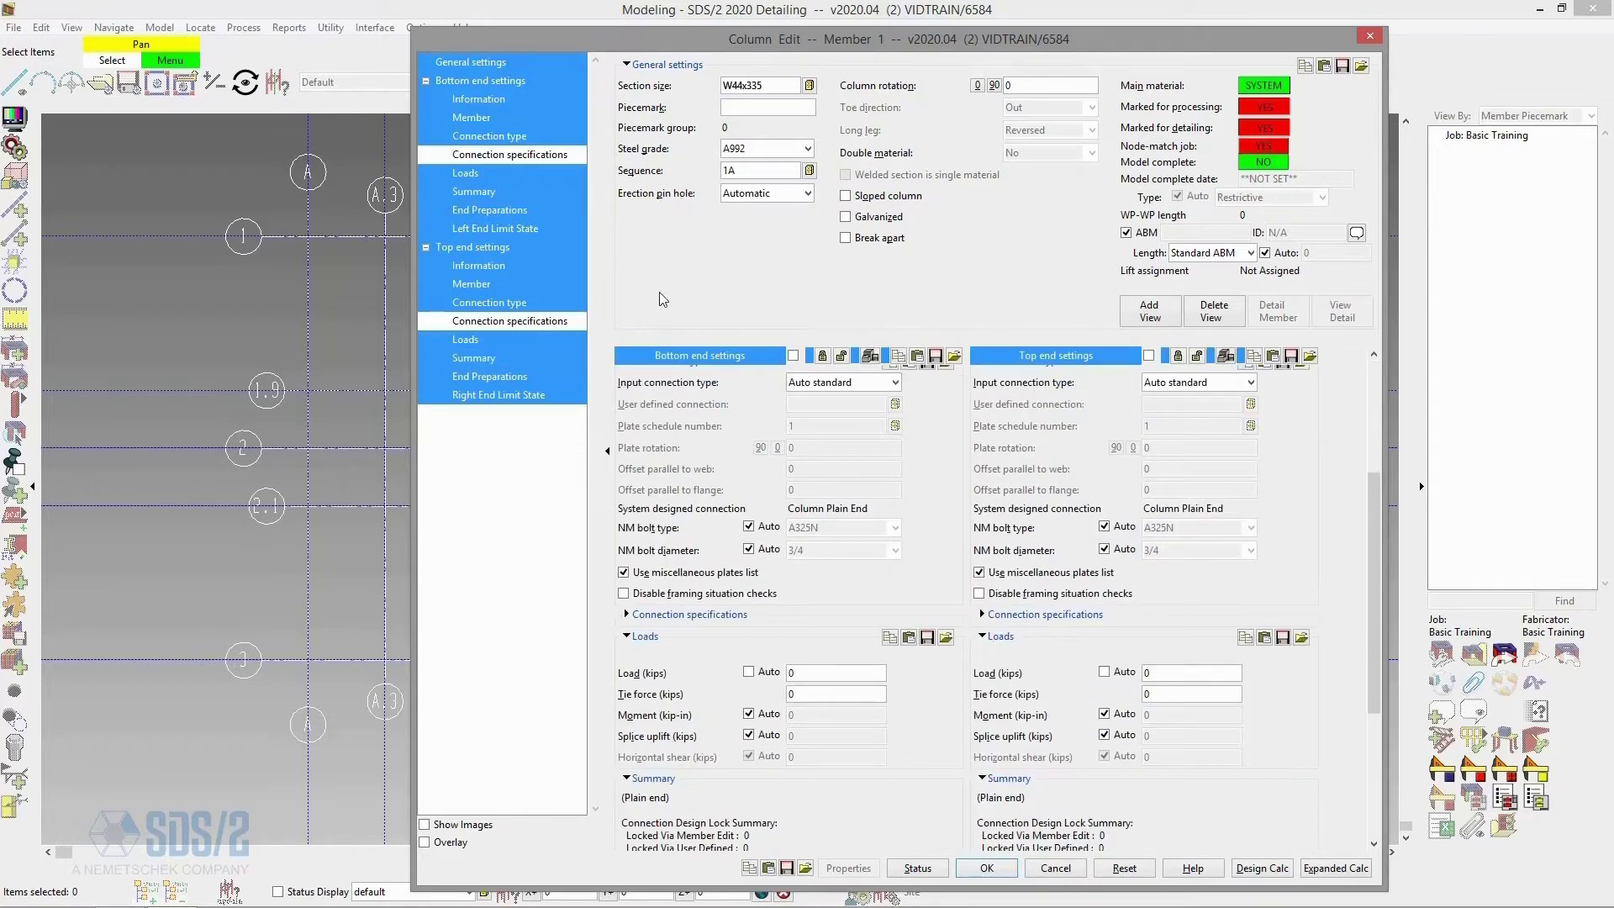
pyautogui.click(547, 265)
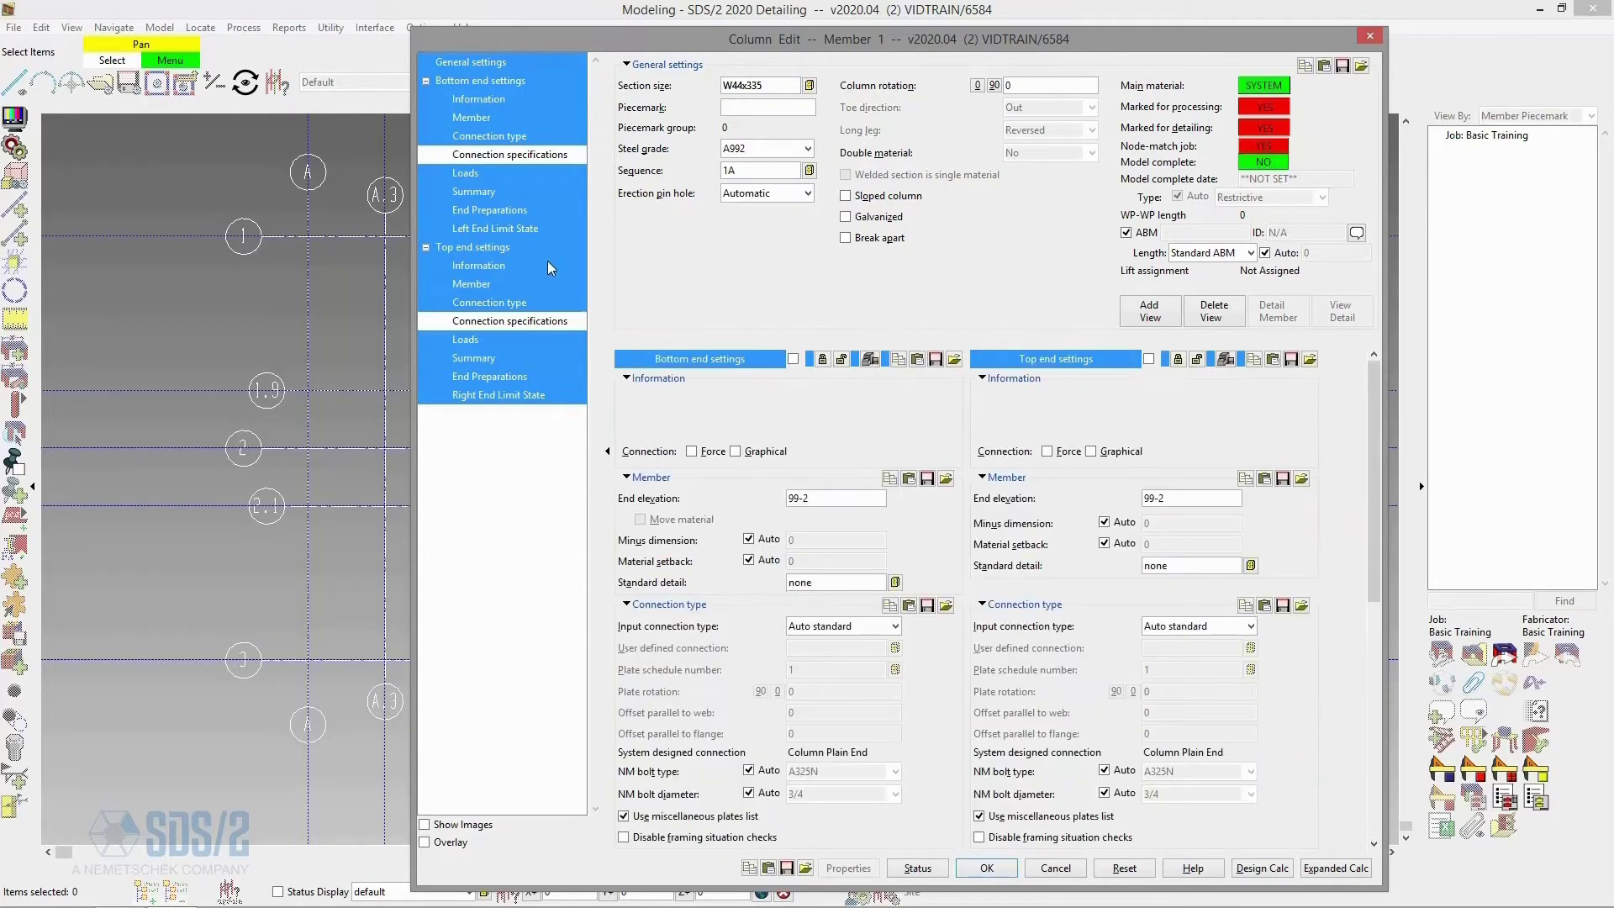
pyautogui.click(514, 196)
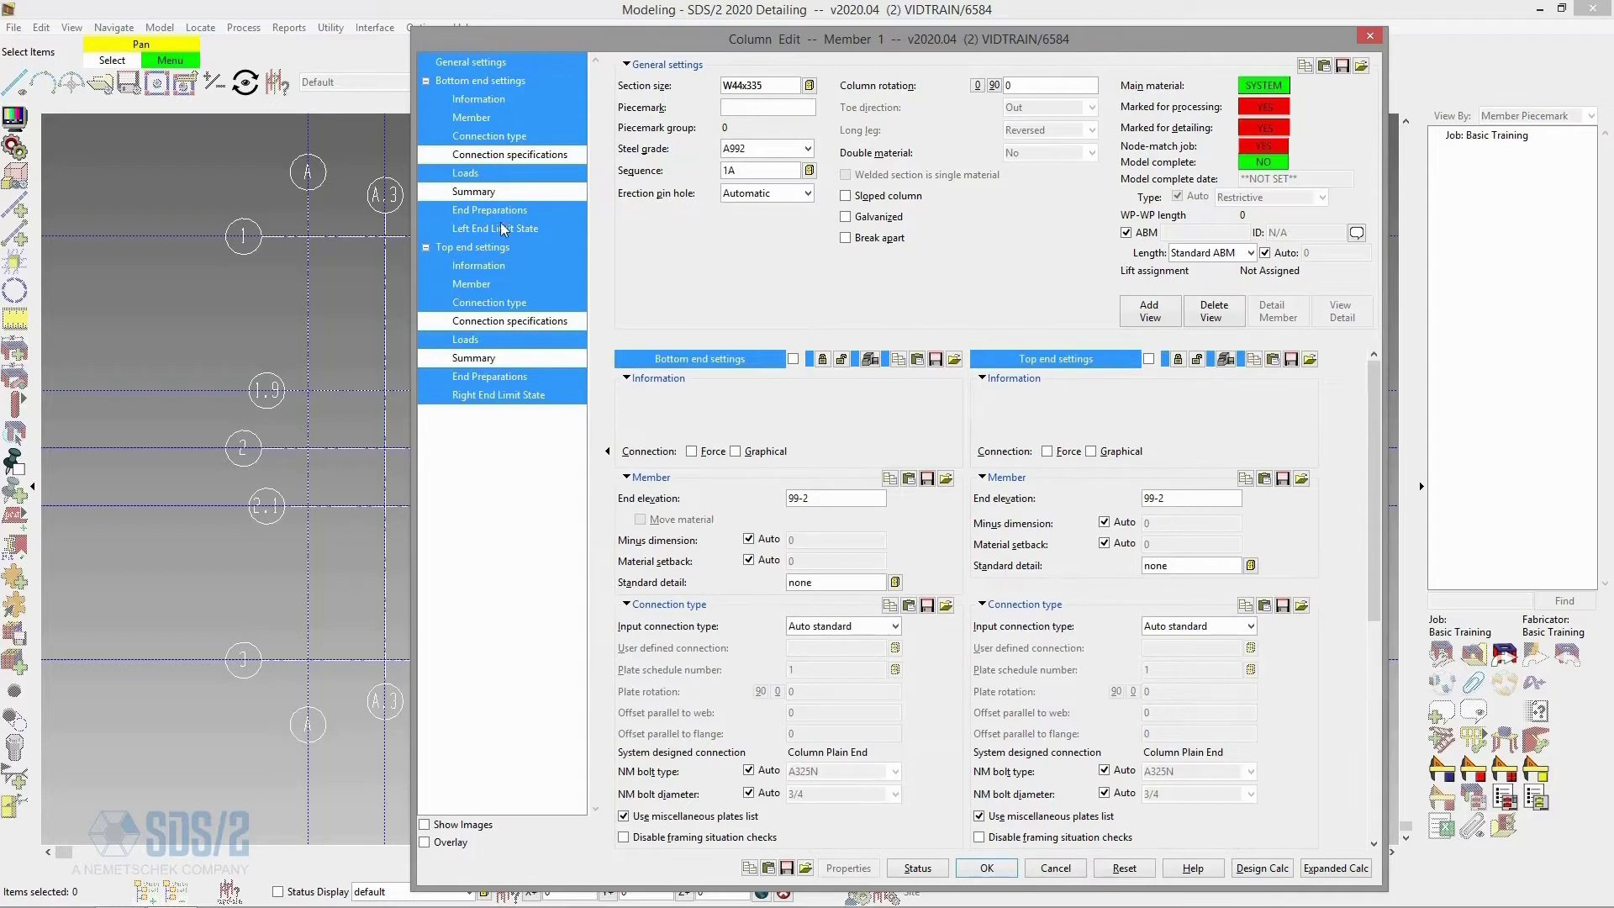
pyautogui.click(484, 102)
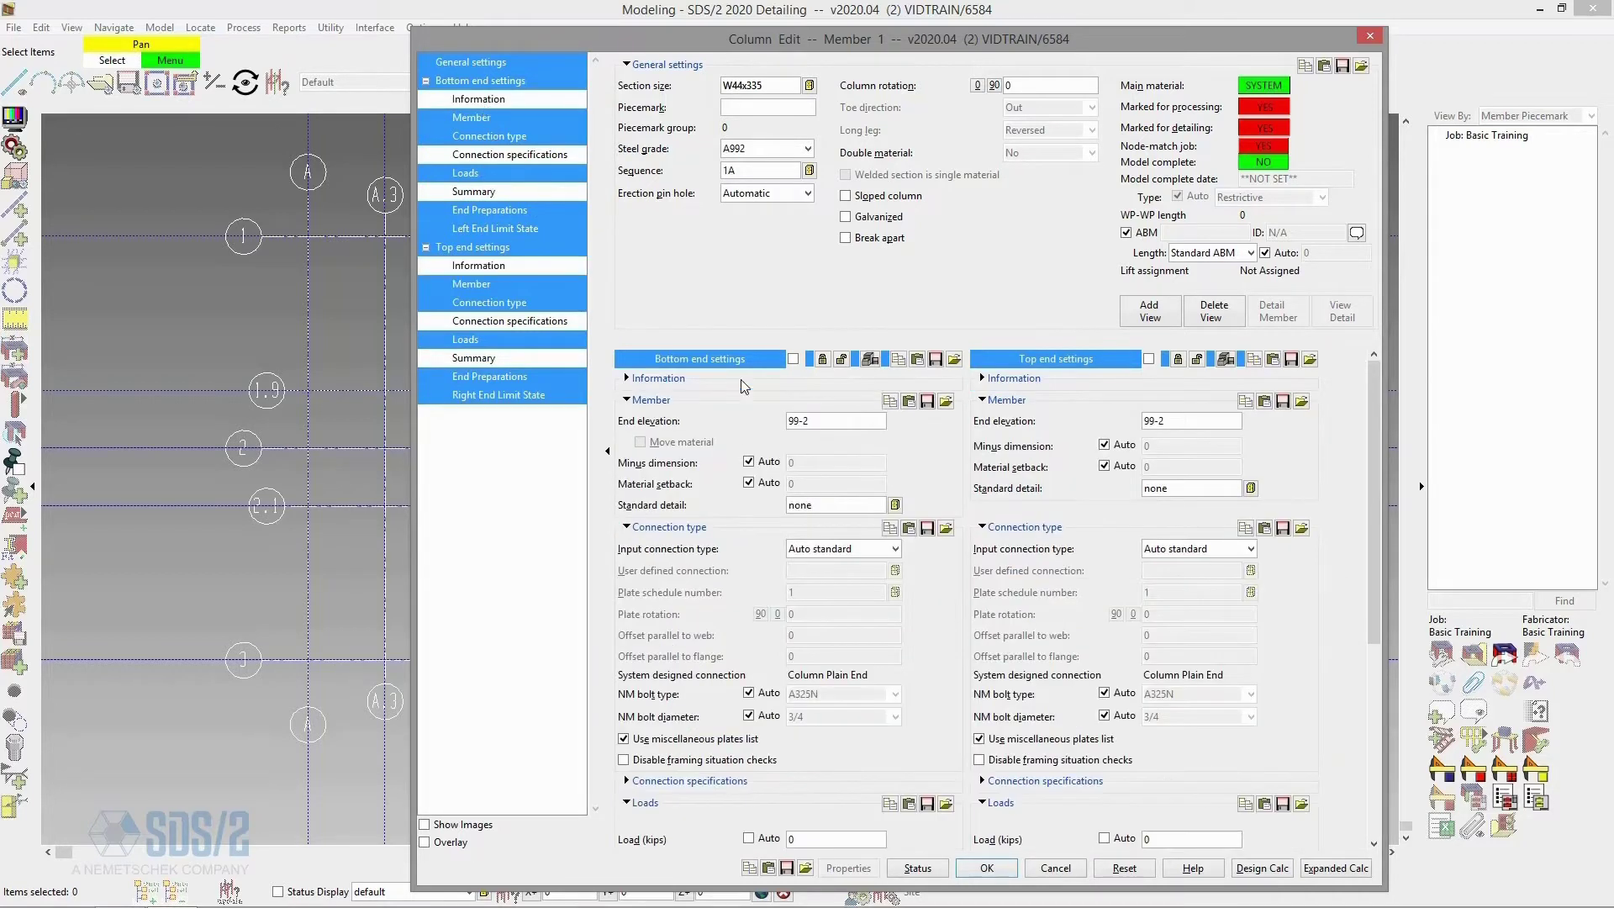
pyautogui.click(656, 379)
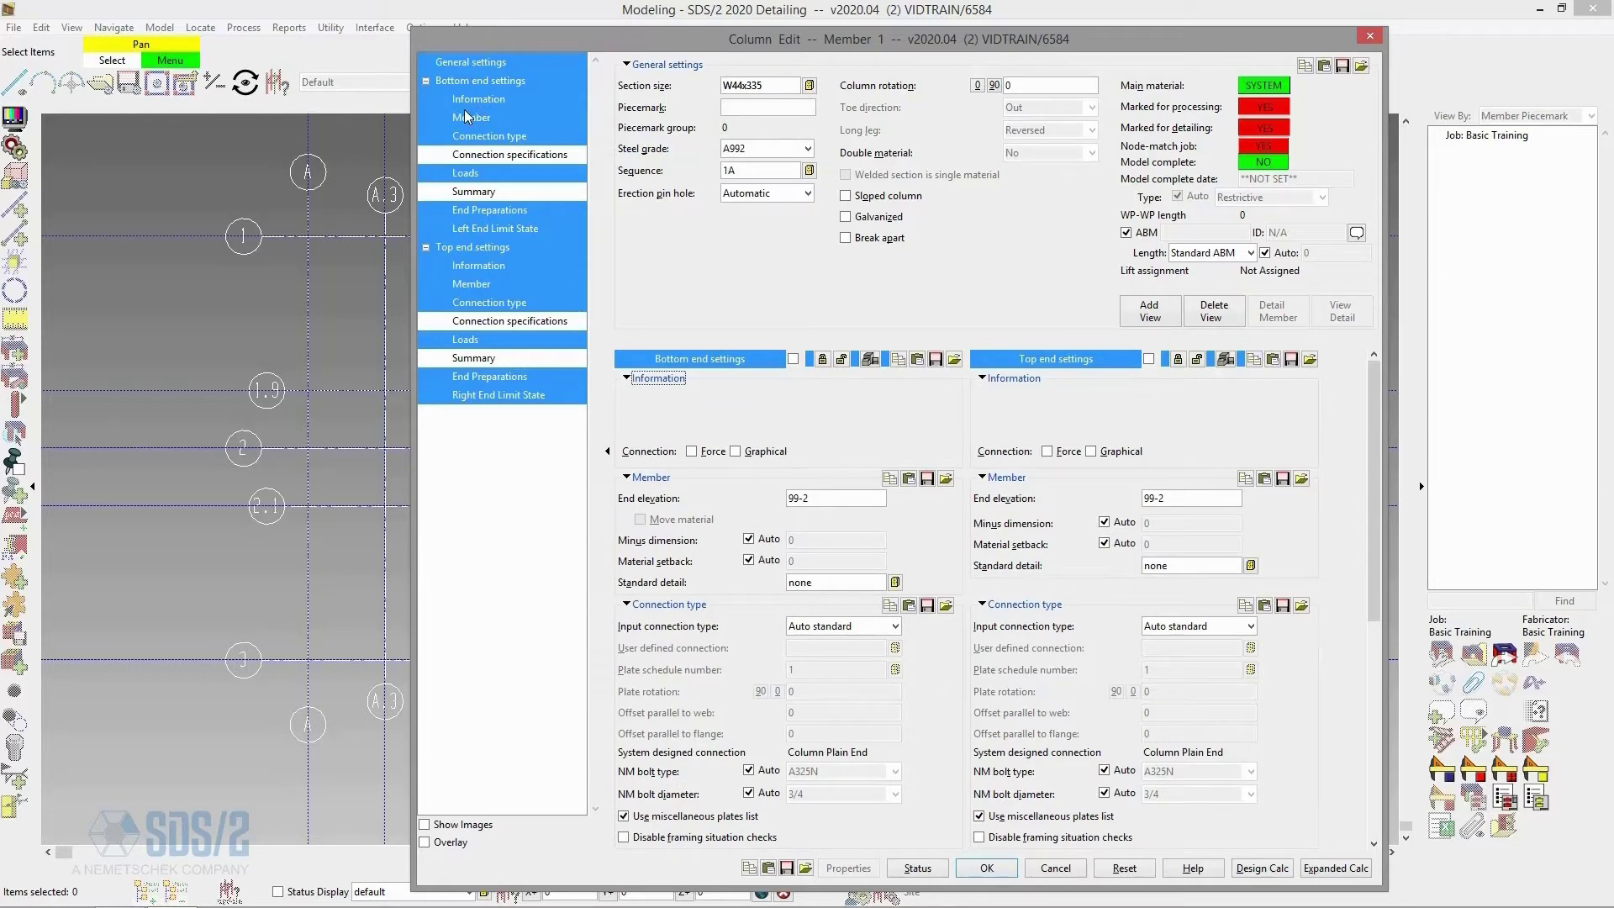
pyautogui.click(497, 249)
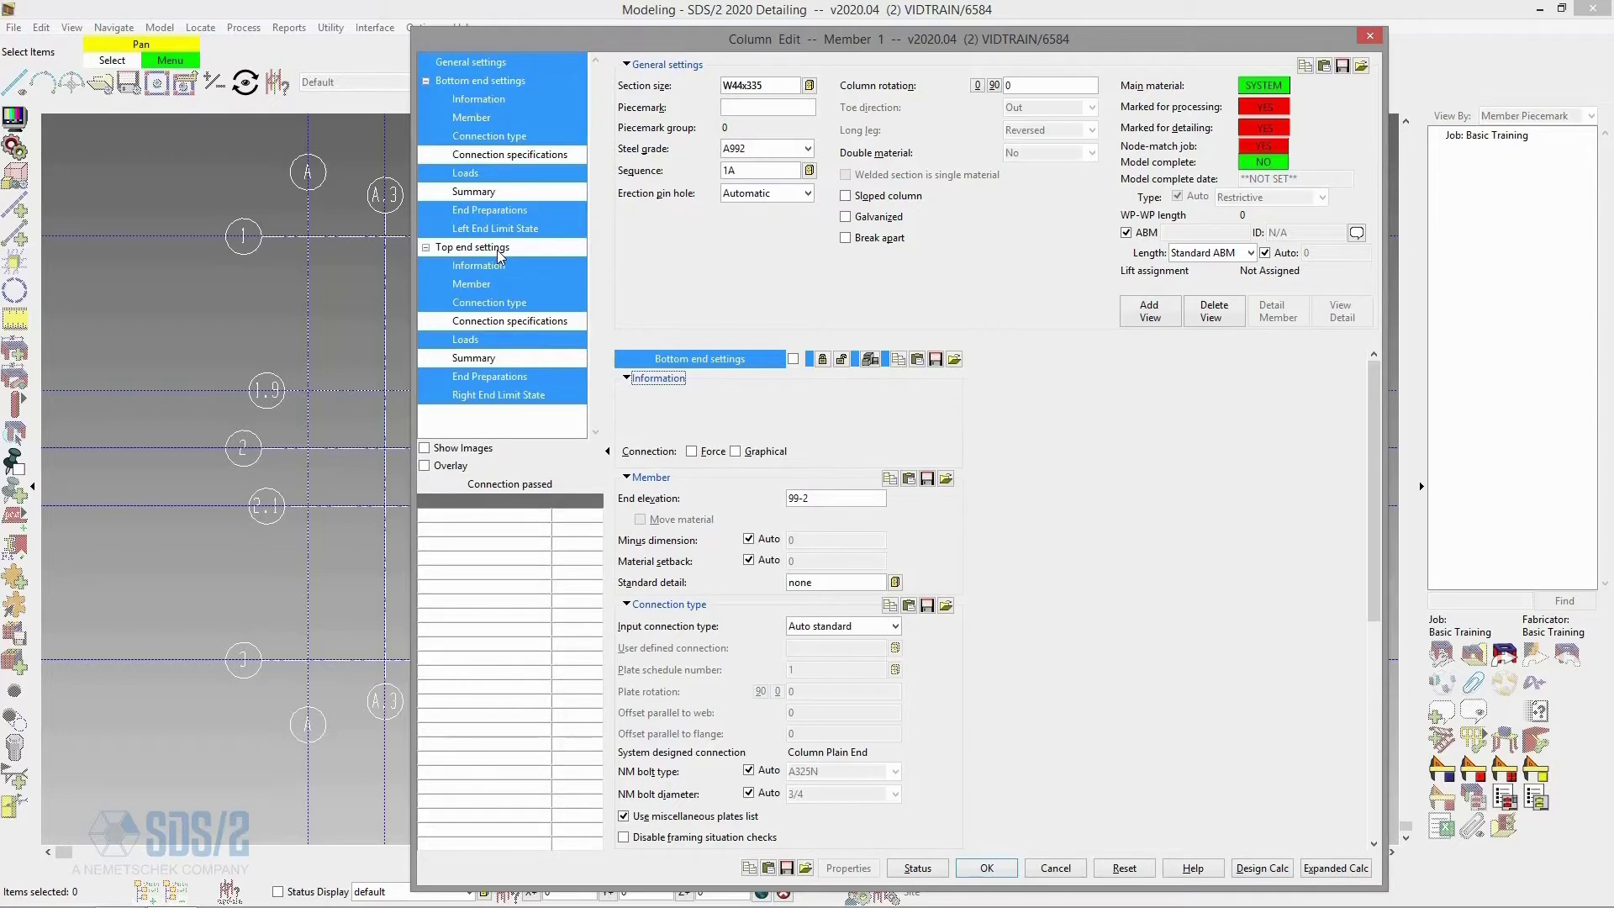
pyautogui.click(497, 249)
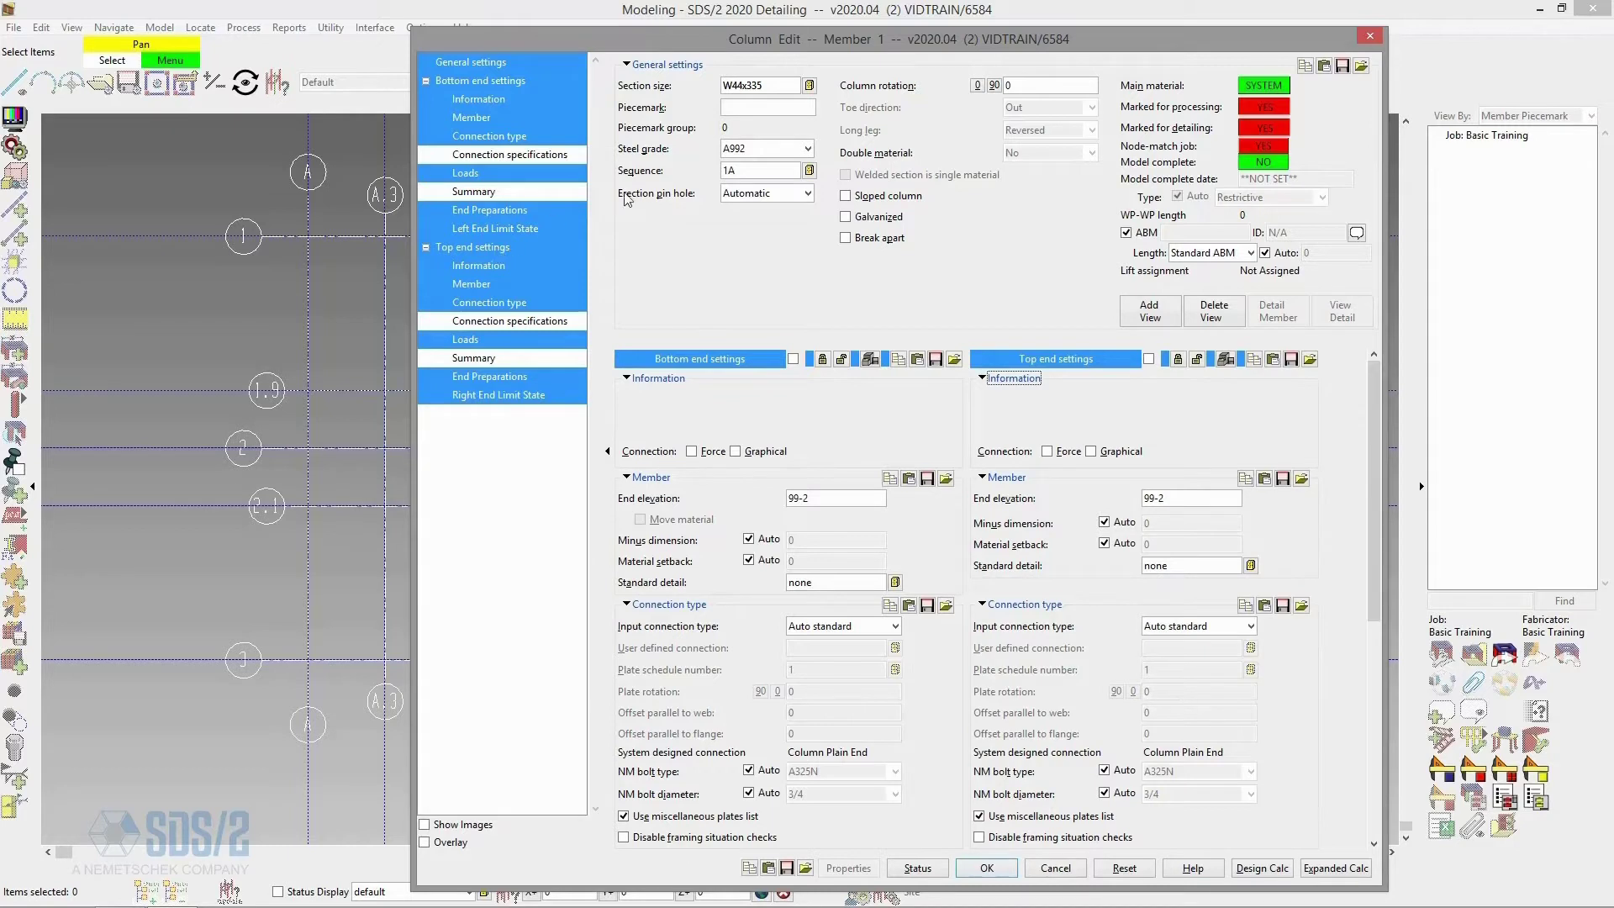
# Set the column's section size to W10x49
pyautogui.doubleClick(781, 85)
pyautogui.write('w10x49')
pyautogui.press('Tab')
# Browse the available materials, search for w10x4 and choose W10x49 as the section size
pyautogui.click(809, 86)
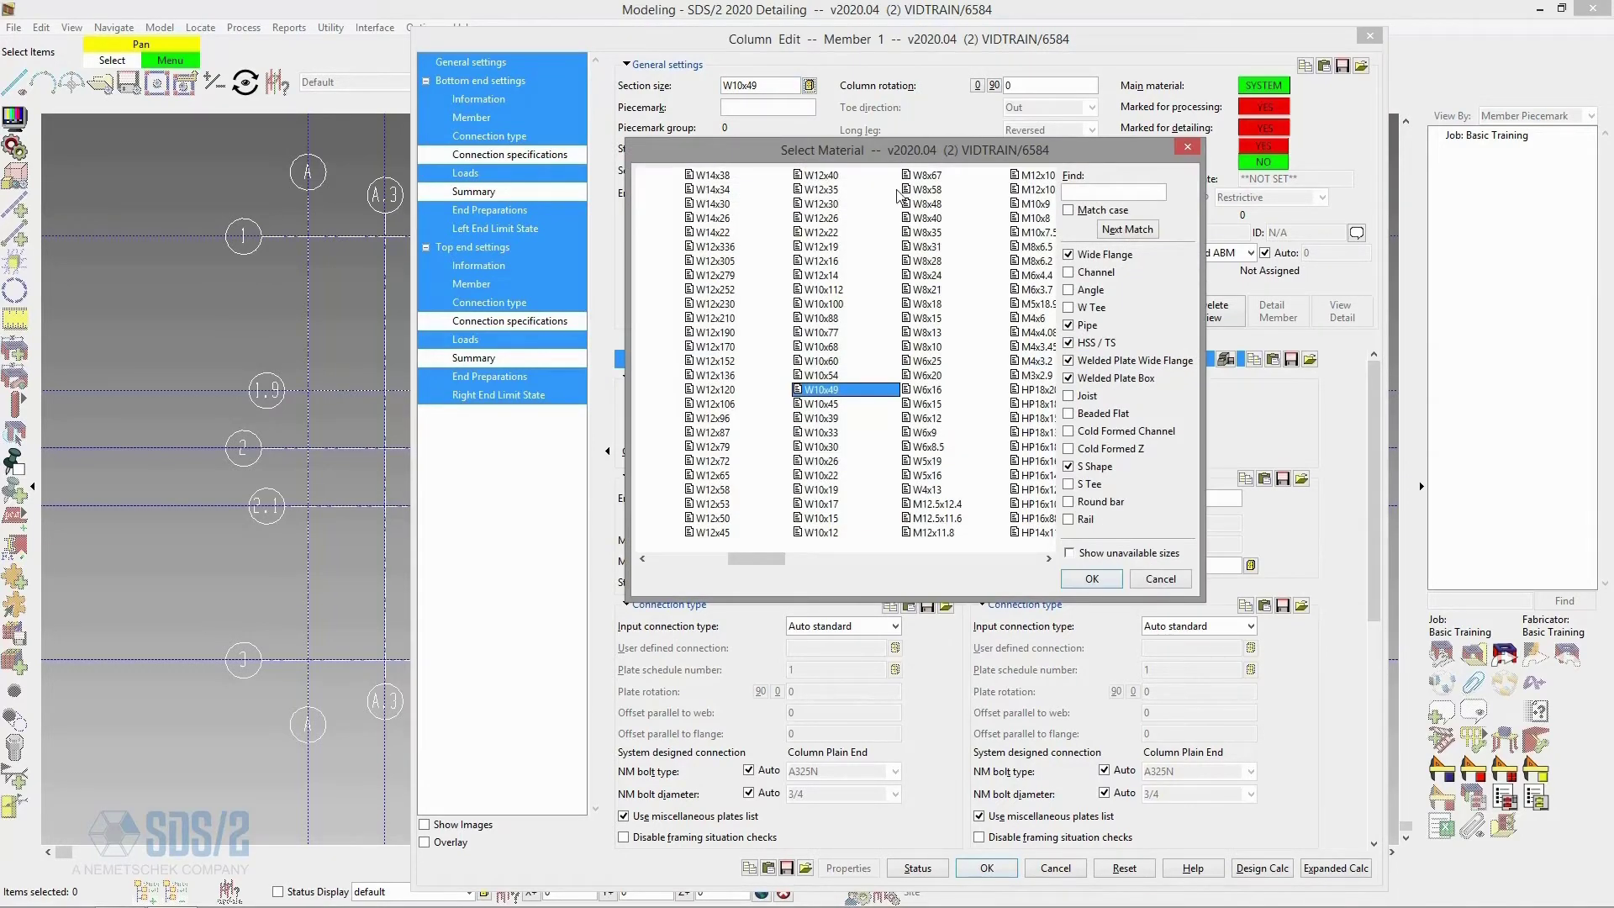
pyautogui.scroll(5, 838, 360)
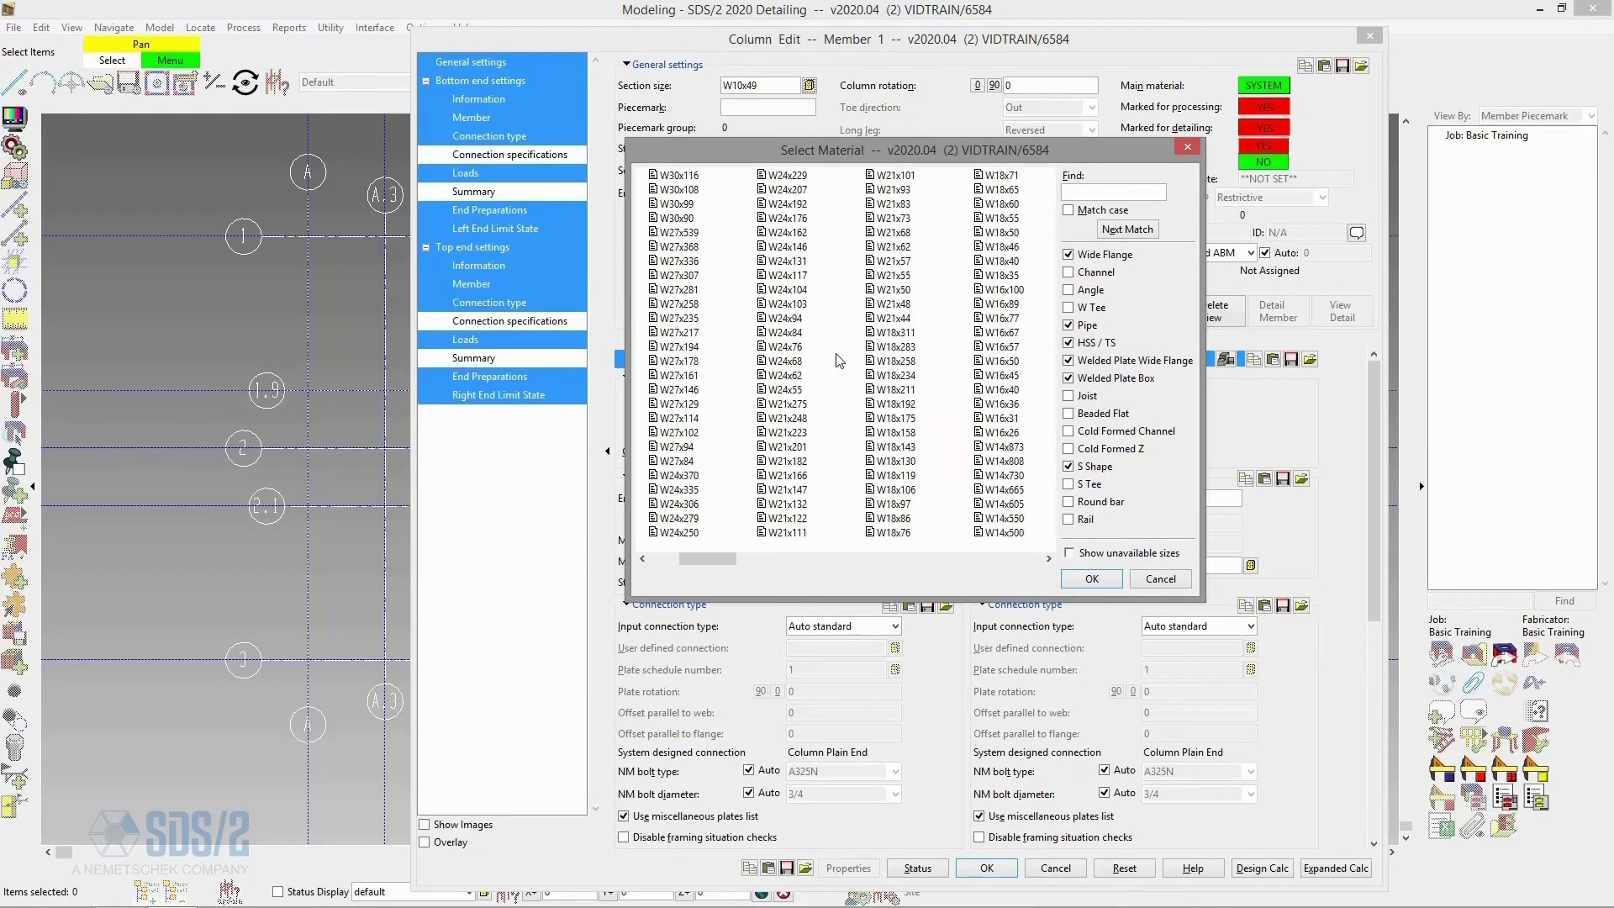
pyautogui.scroll(-7, 838, 360)
pyautogui.click(1092, 194)
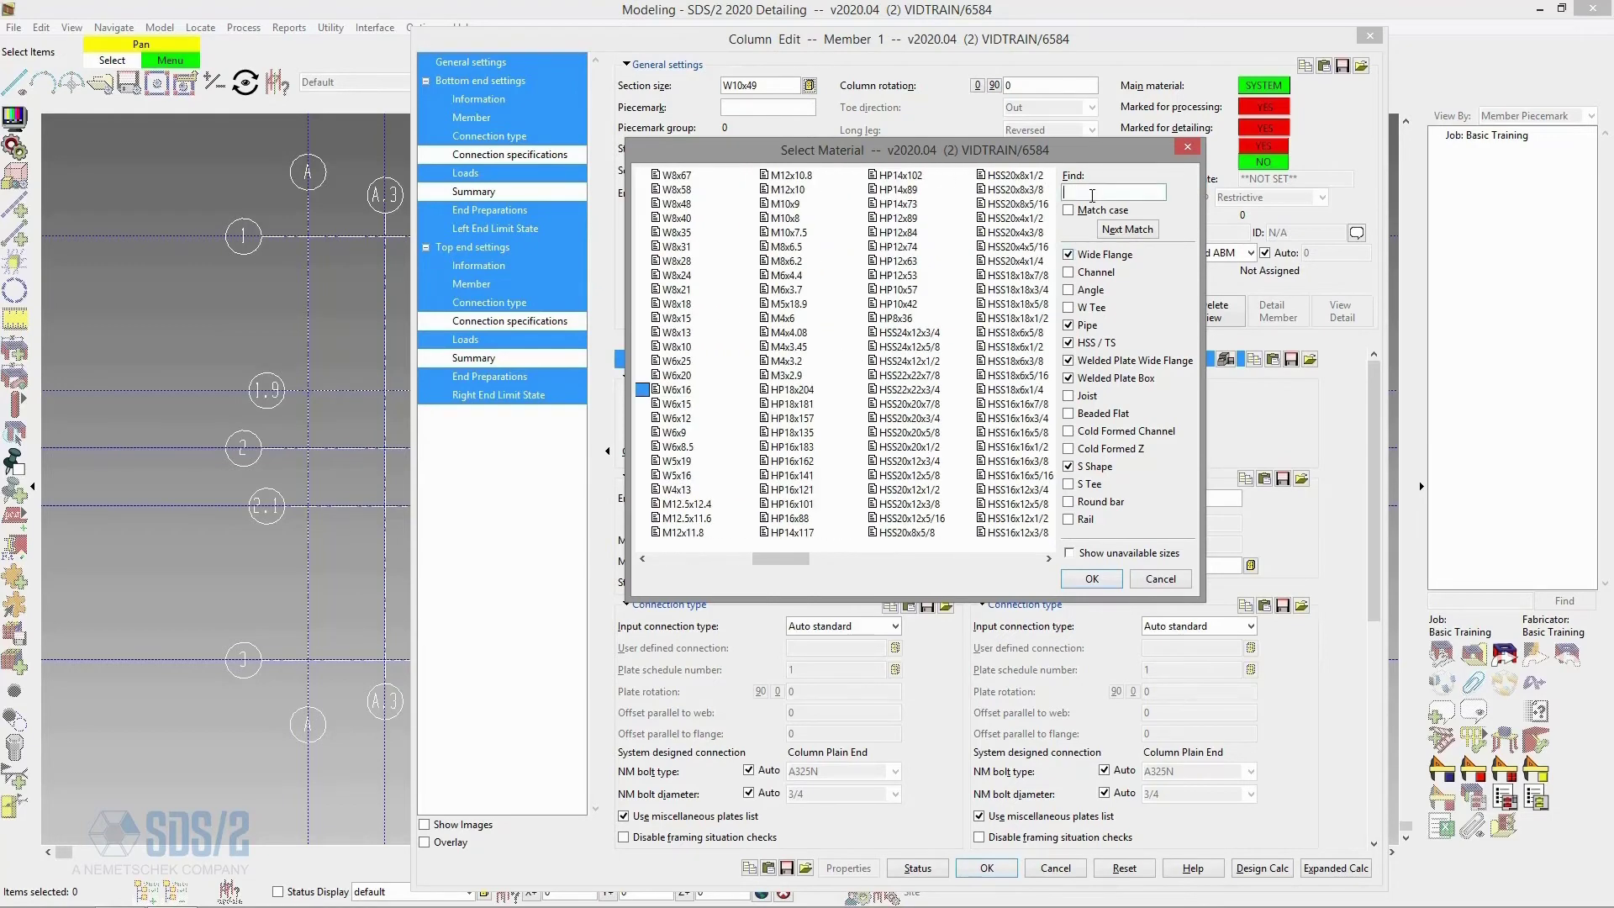
pyautogui.write('w10')
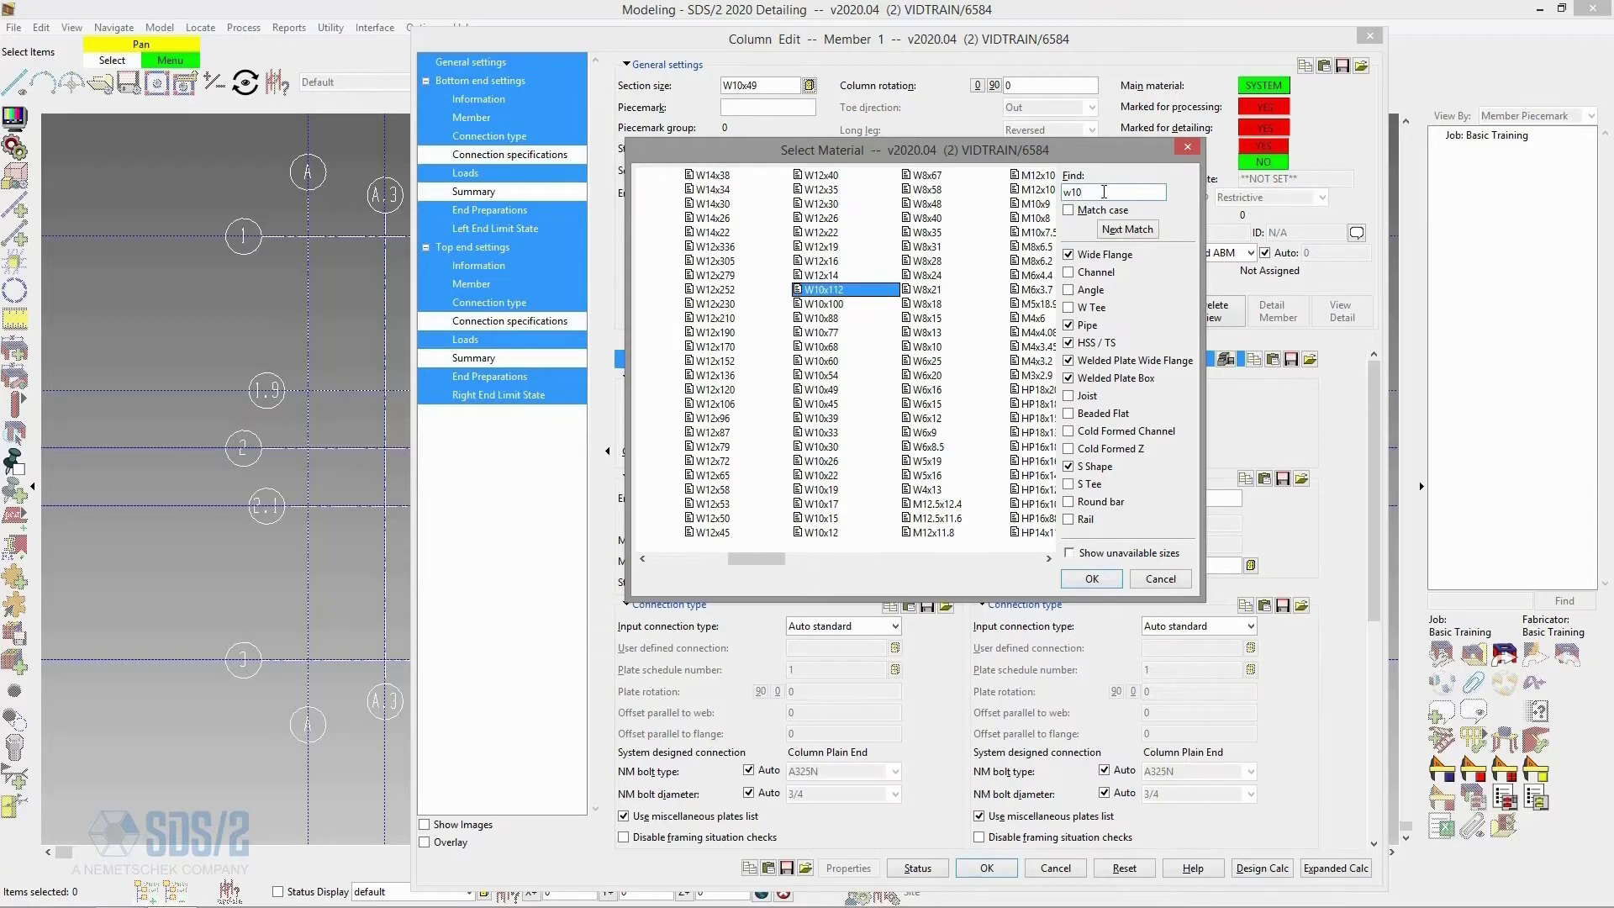
pyautogui.write('x4')
pyautogui.doubleClick(834, 392)
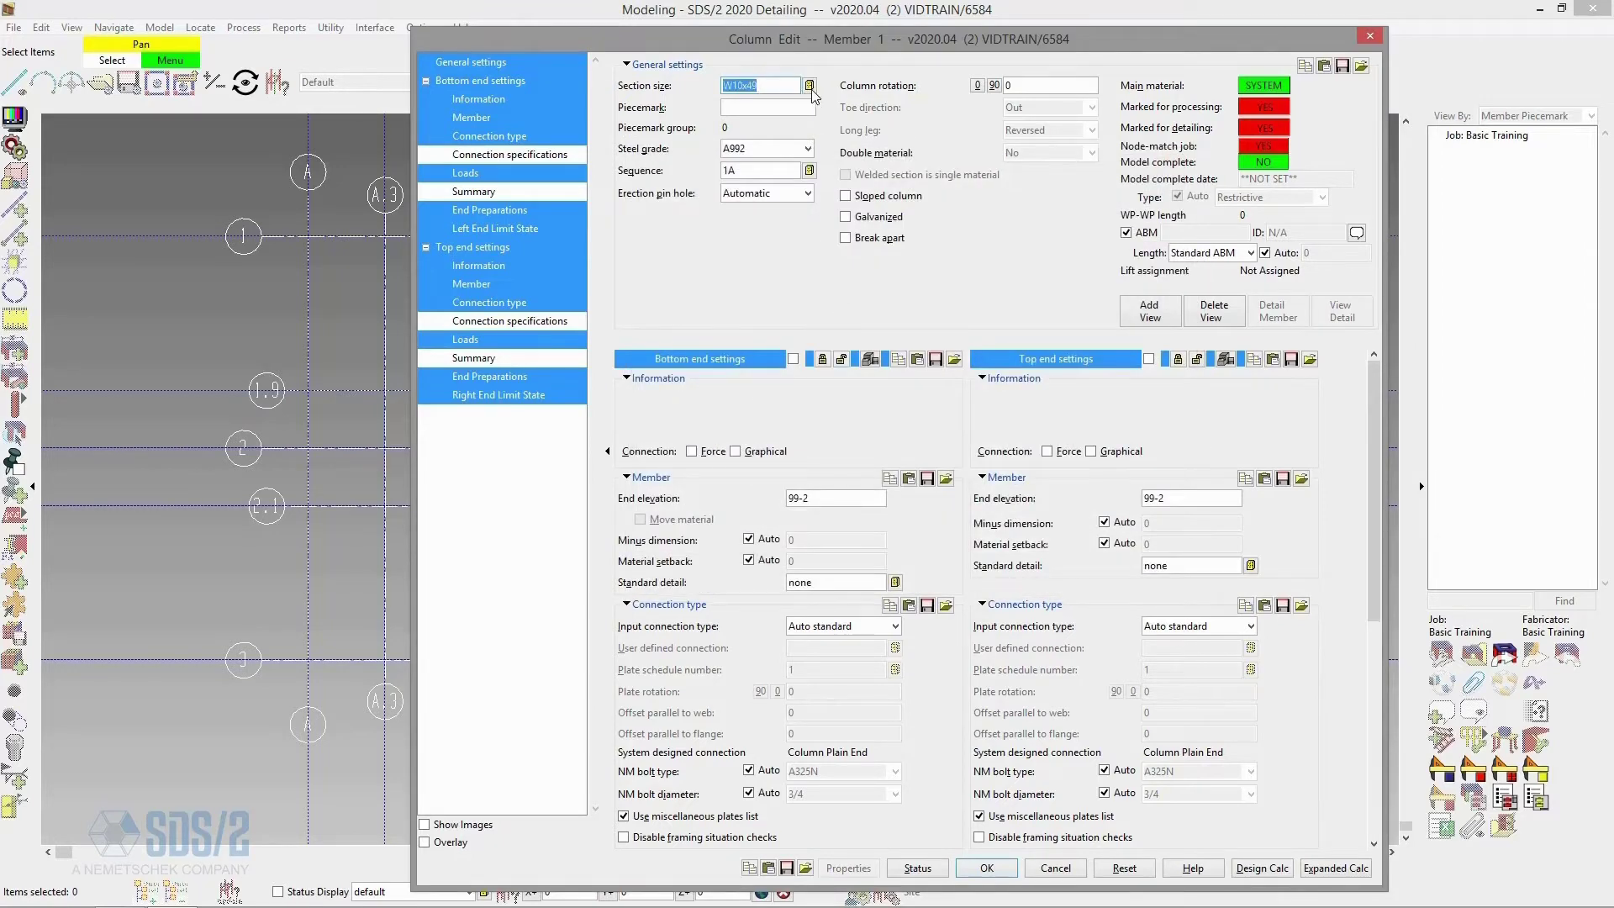
# Replace the section size with the partial entry w10x, and pick W10x49 from the available materials
pyautogui.moveTo(778, 87); pyautogui.dragTo(674, 85)
pyautogui.write('w')
pyautogui.click(809, 86)
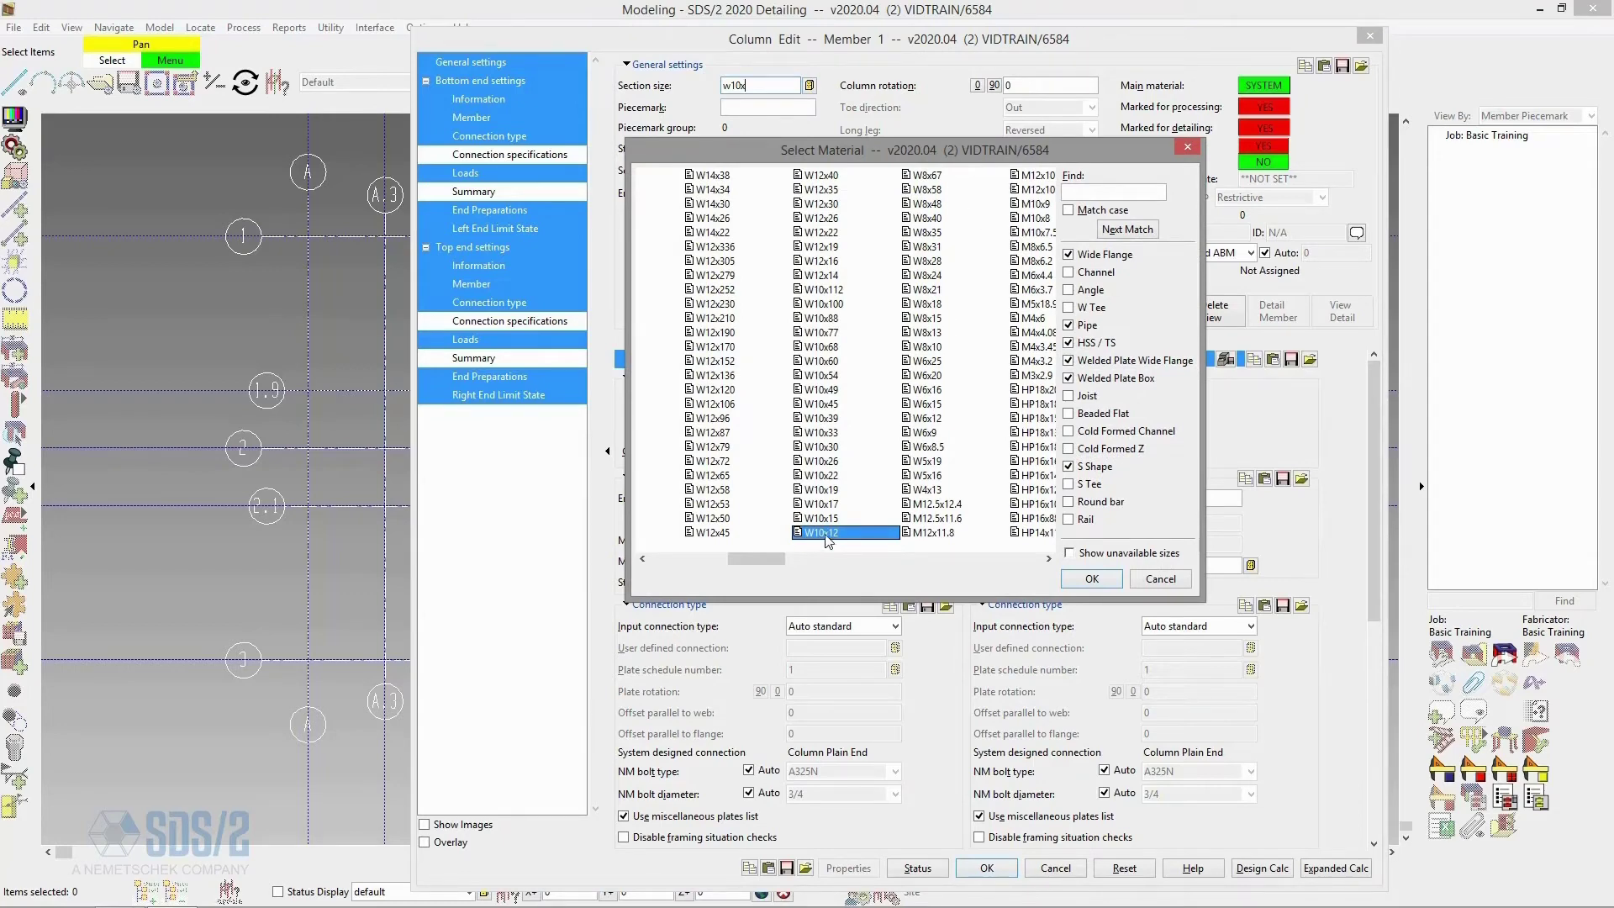
pyautogui.click(845, 392)
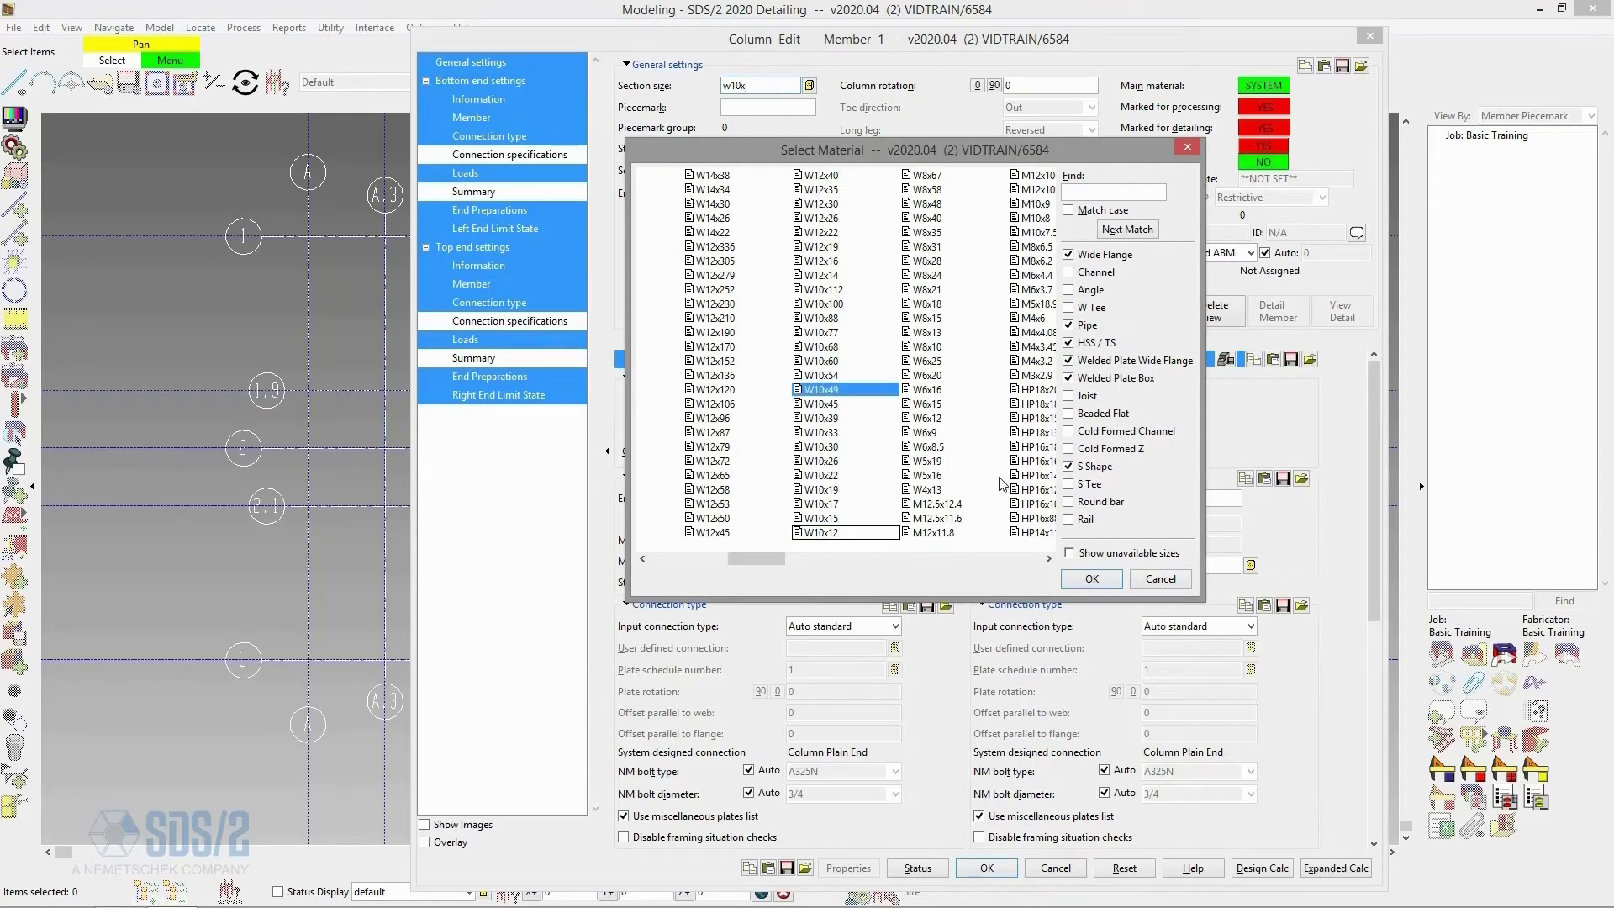
pyautogui.press('Return')
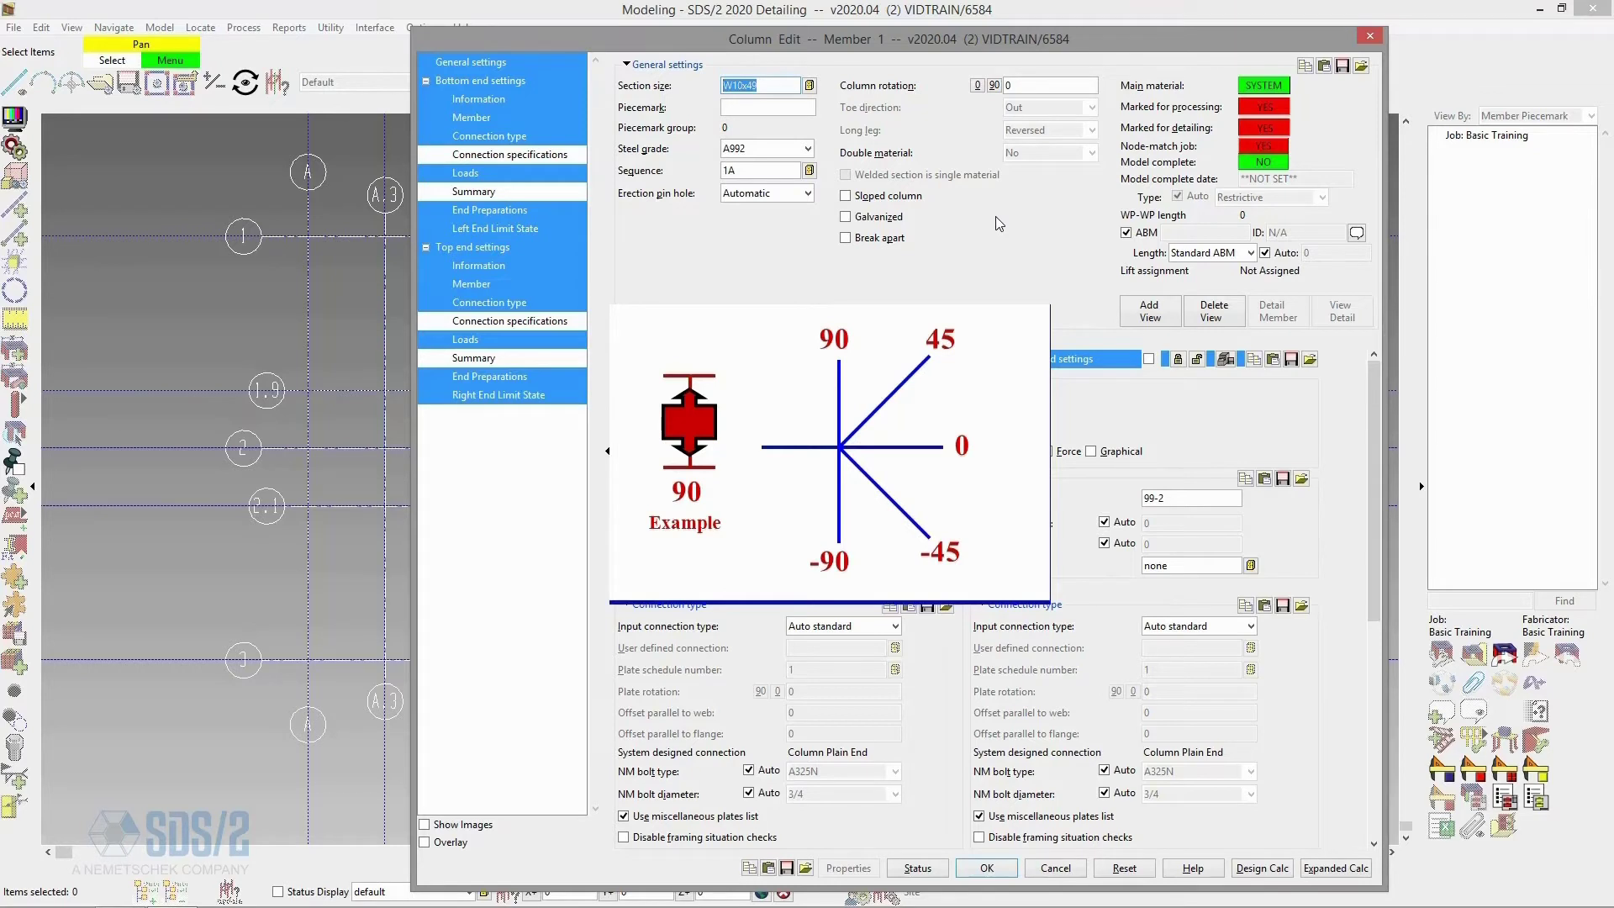
# Set the column rotation to 90 and the bottom end's input connection type to User base/cap plt
pyautogui.click(995, 86)
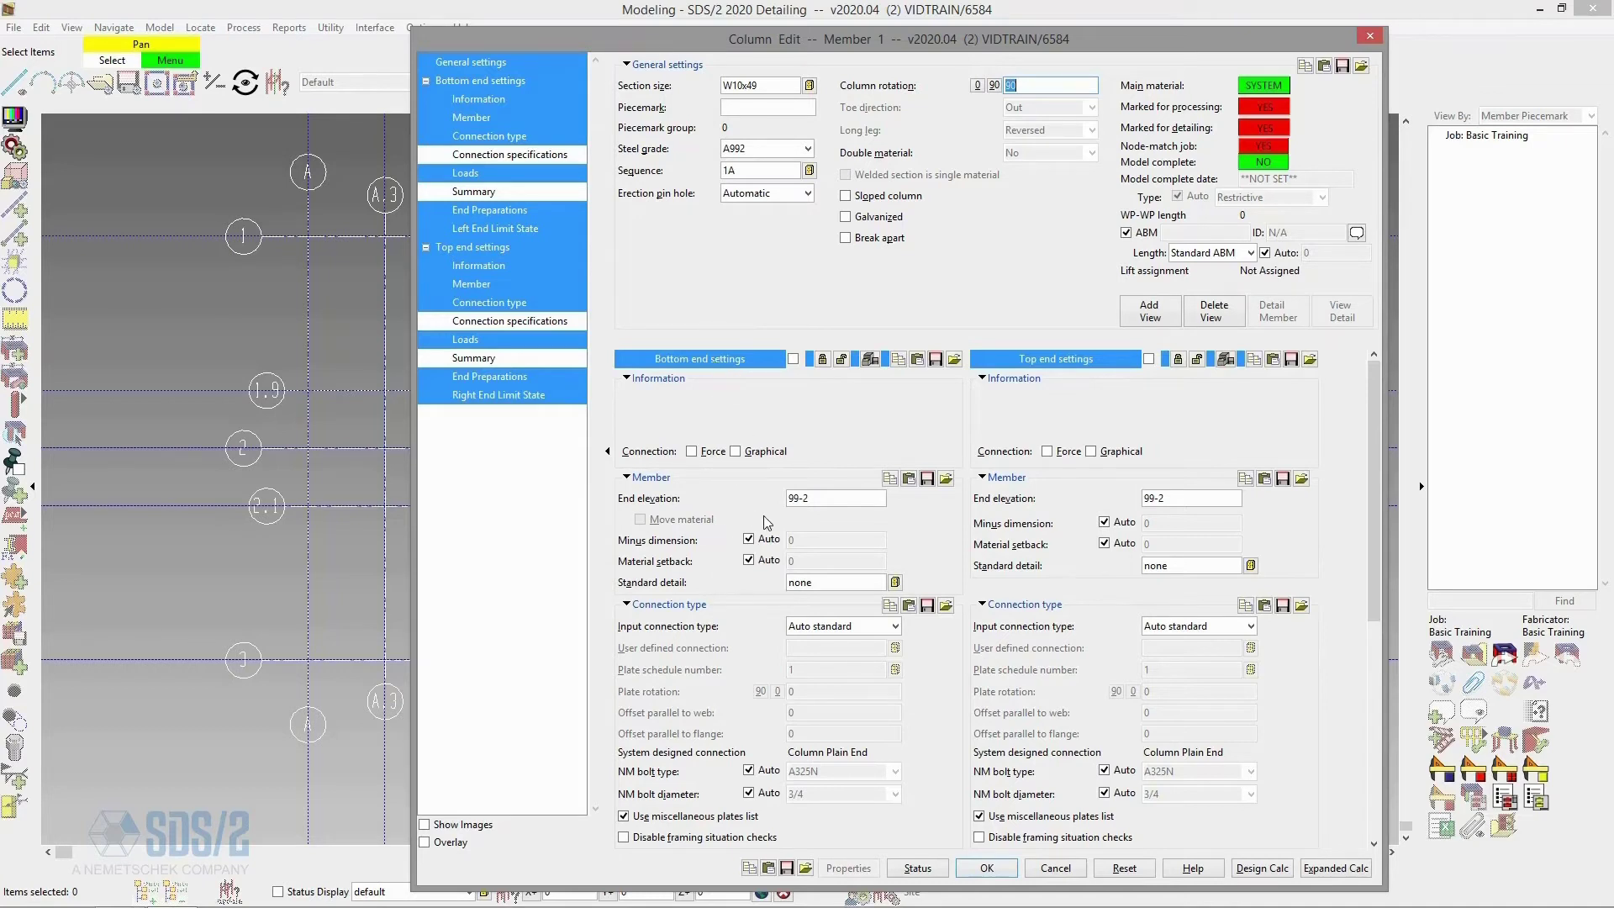
pyautogui.click(831, 498)
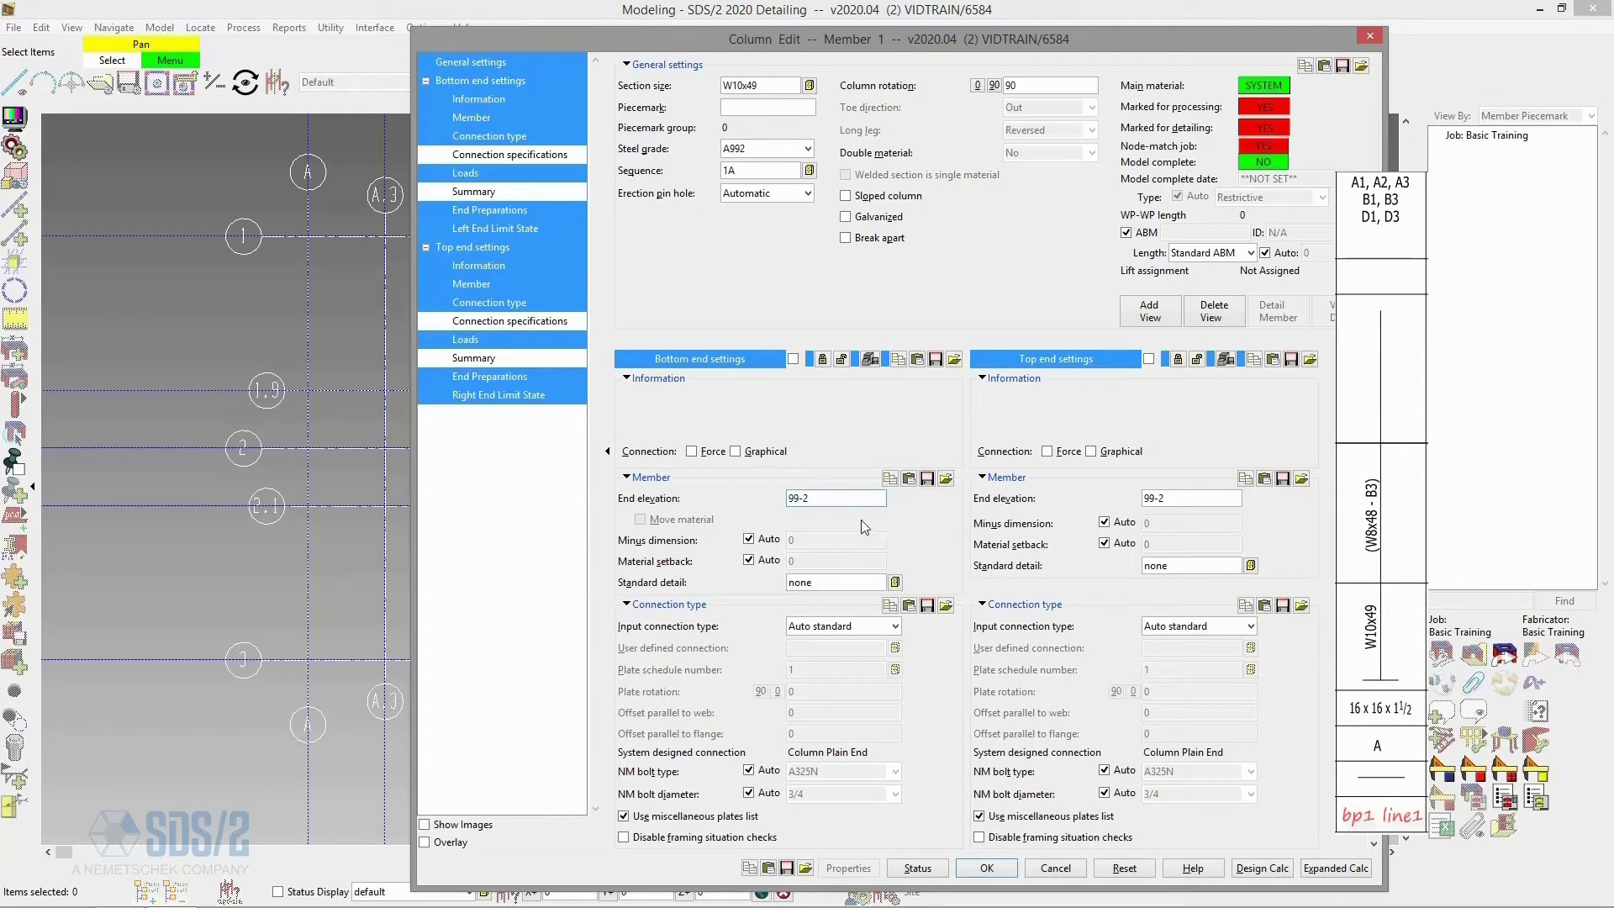
pyautogui.click(896, 628)
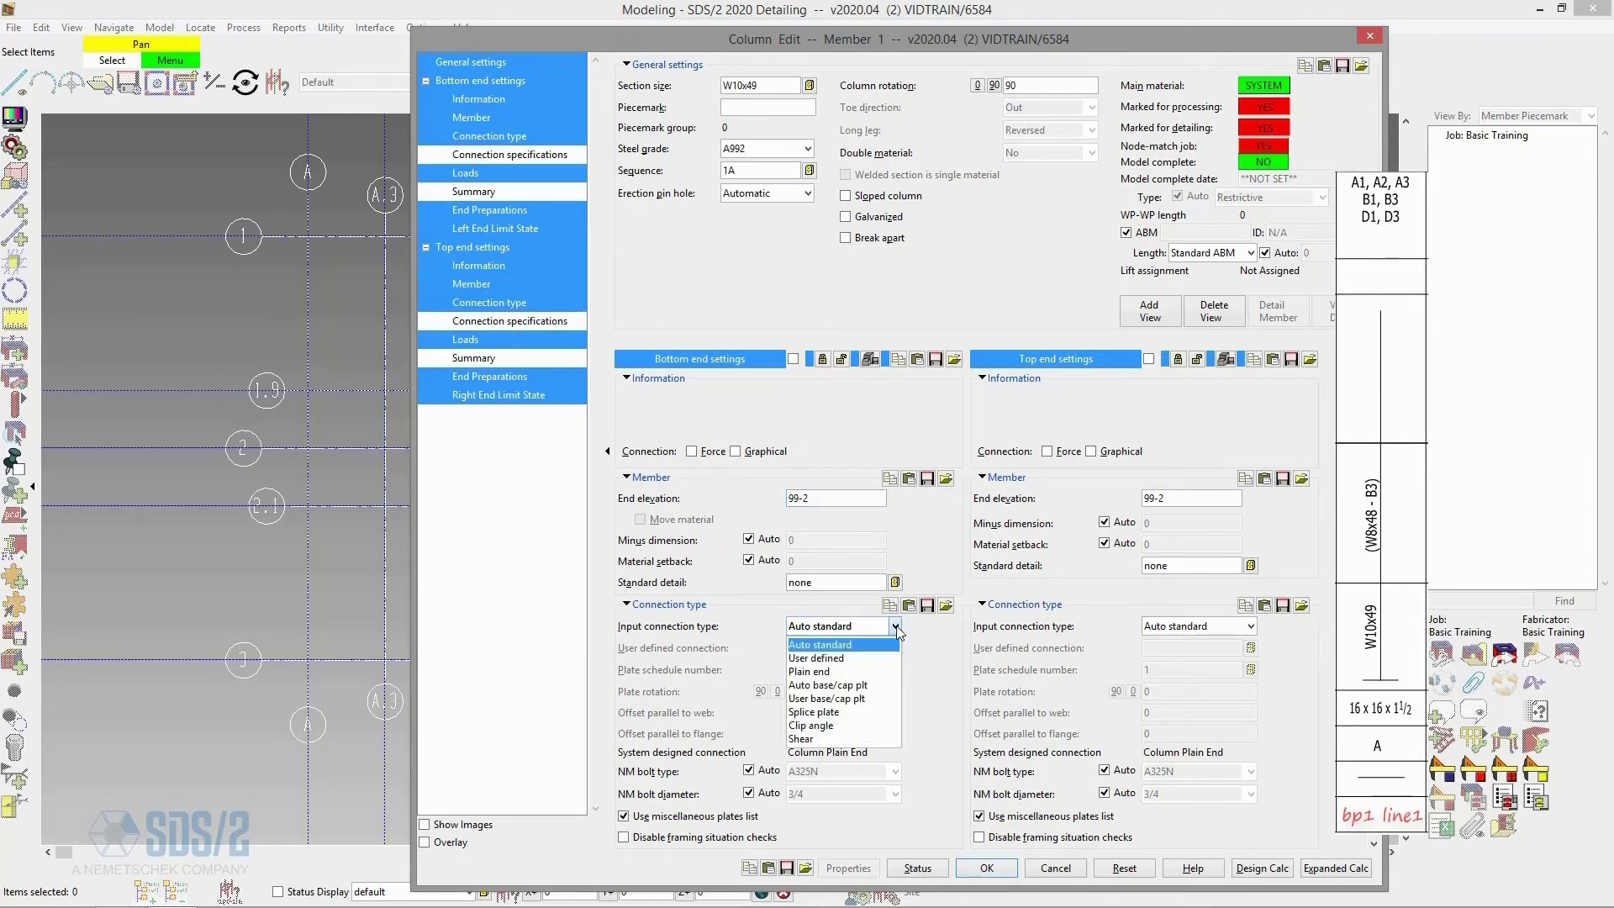
pyautogui.click(852, 700)
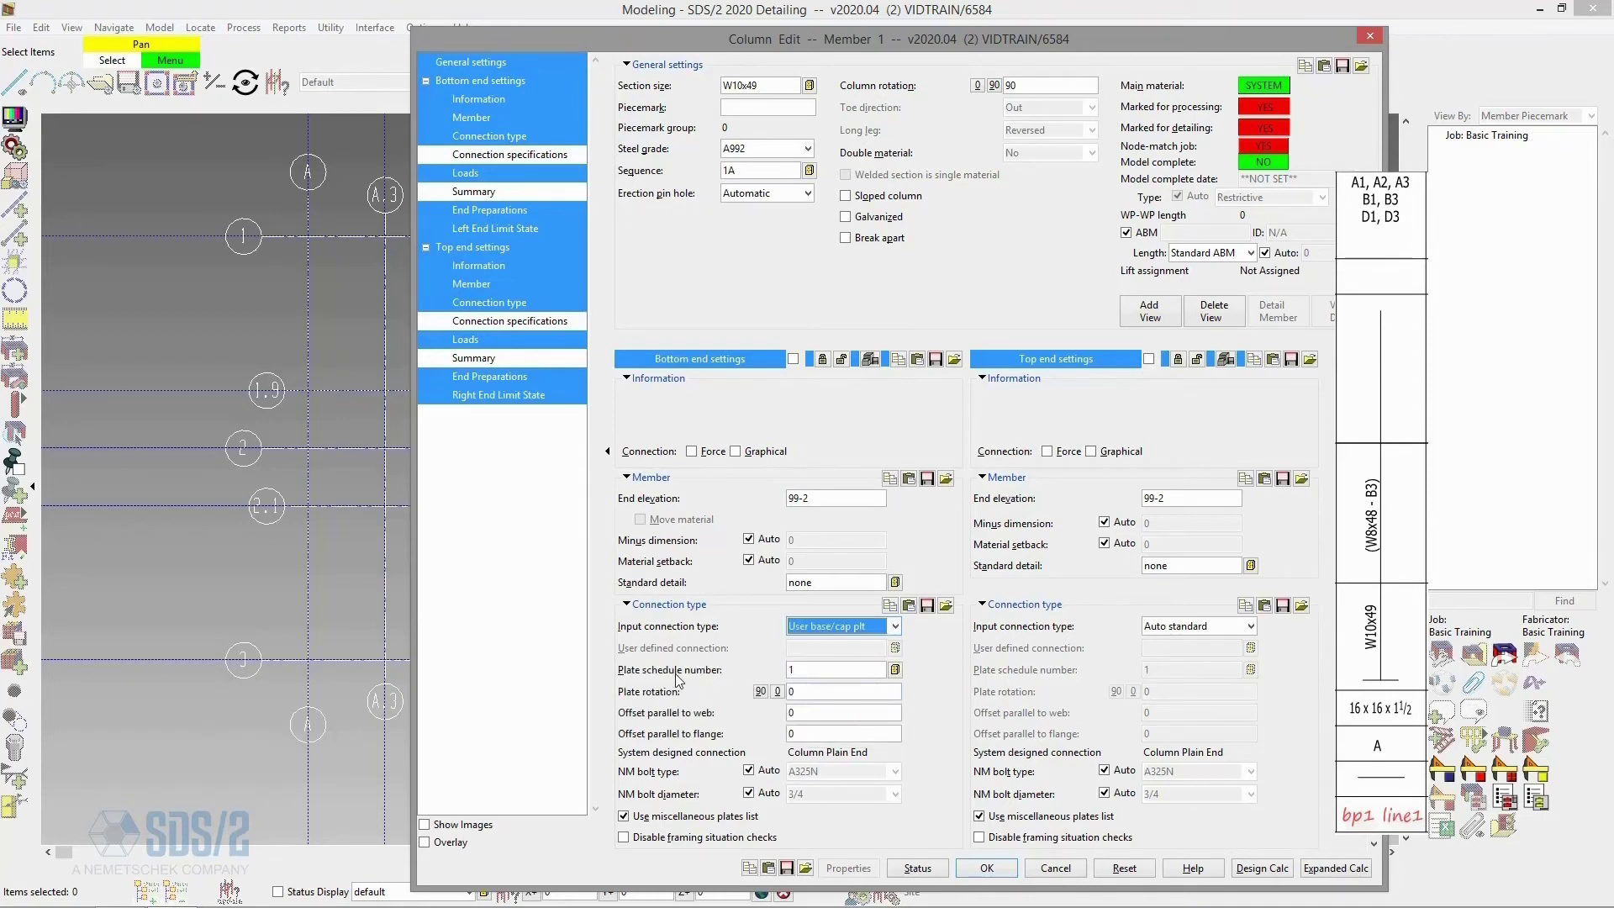
# Assign base plate schedule number 1 (bp1) to the column's bottom end connection
pyautogui.doubleClick(807, 670)
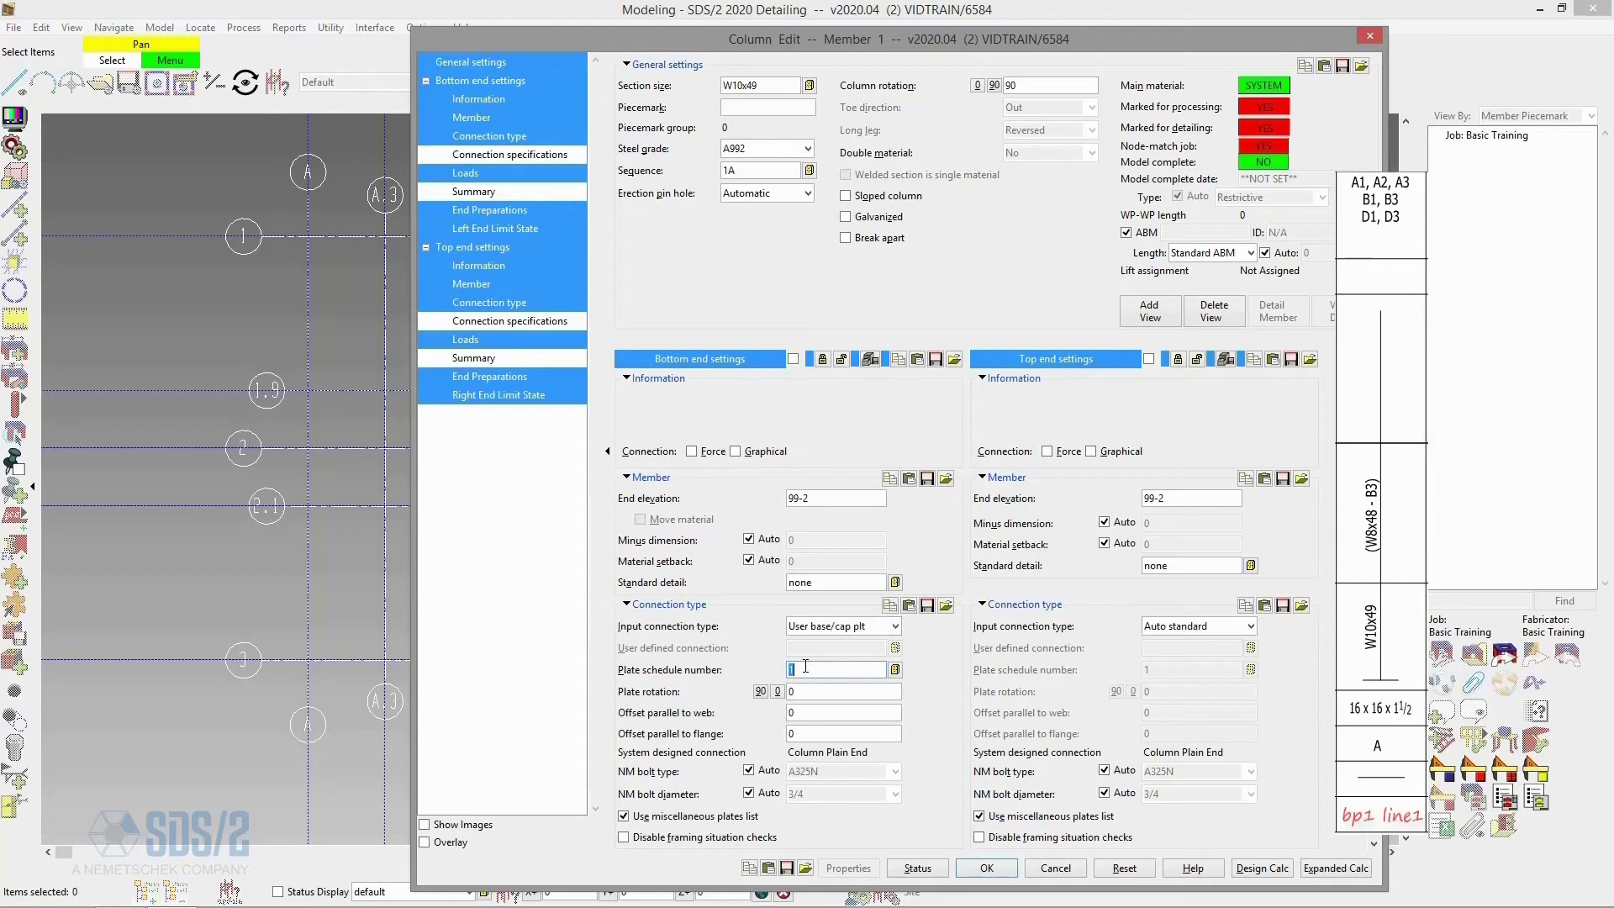
pyautogui.click(895, 670)
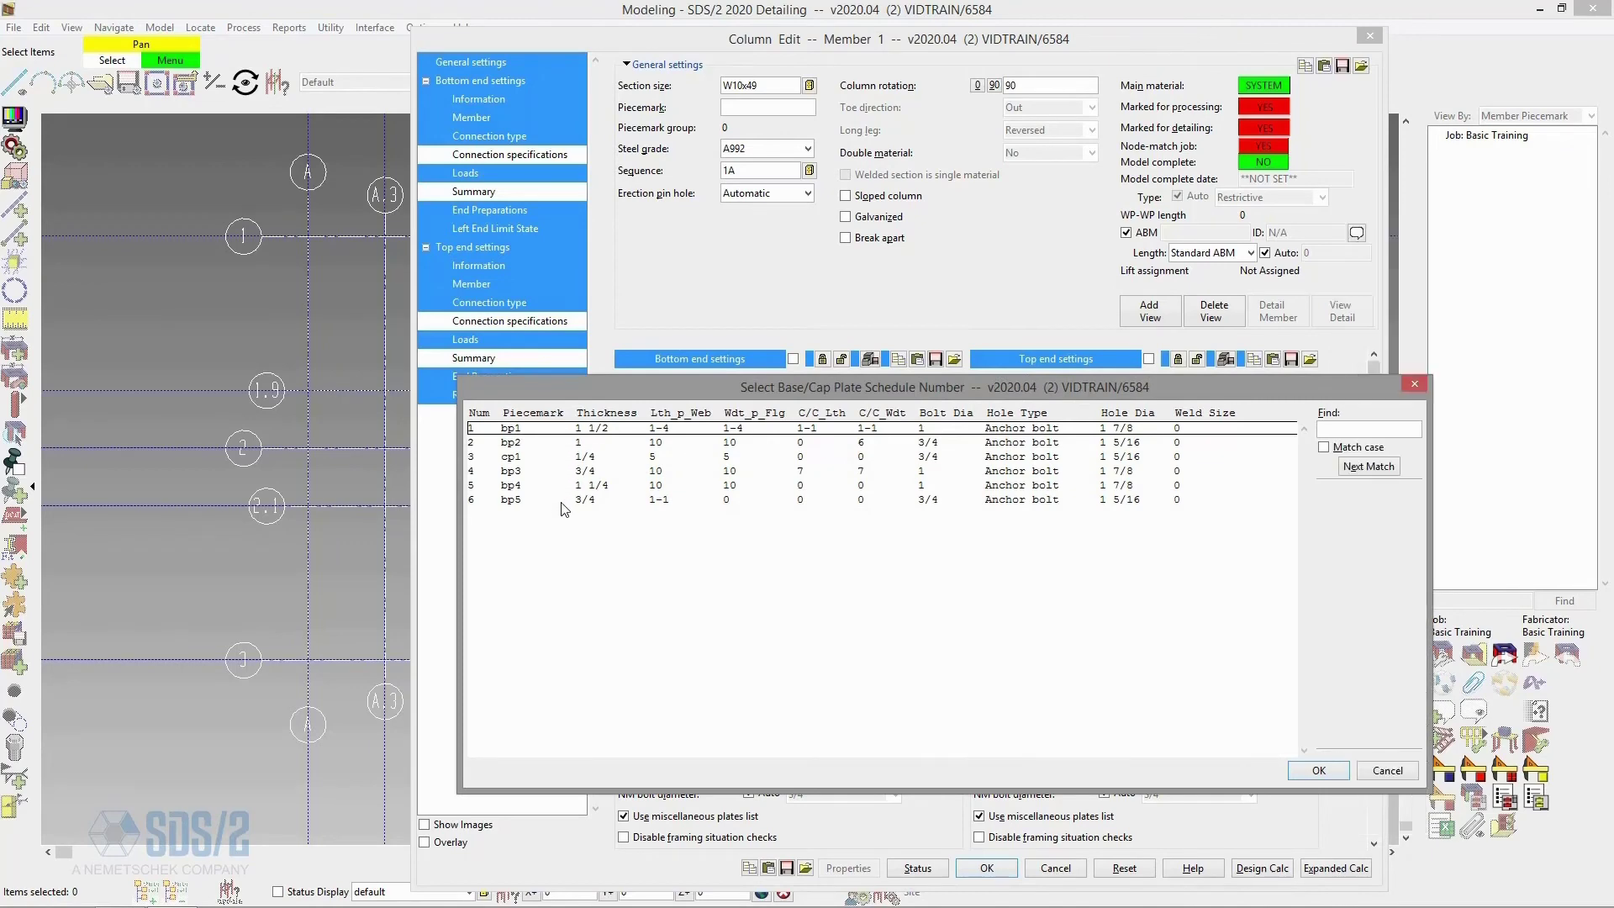
pyautogui.click(522, 430)
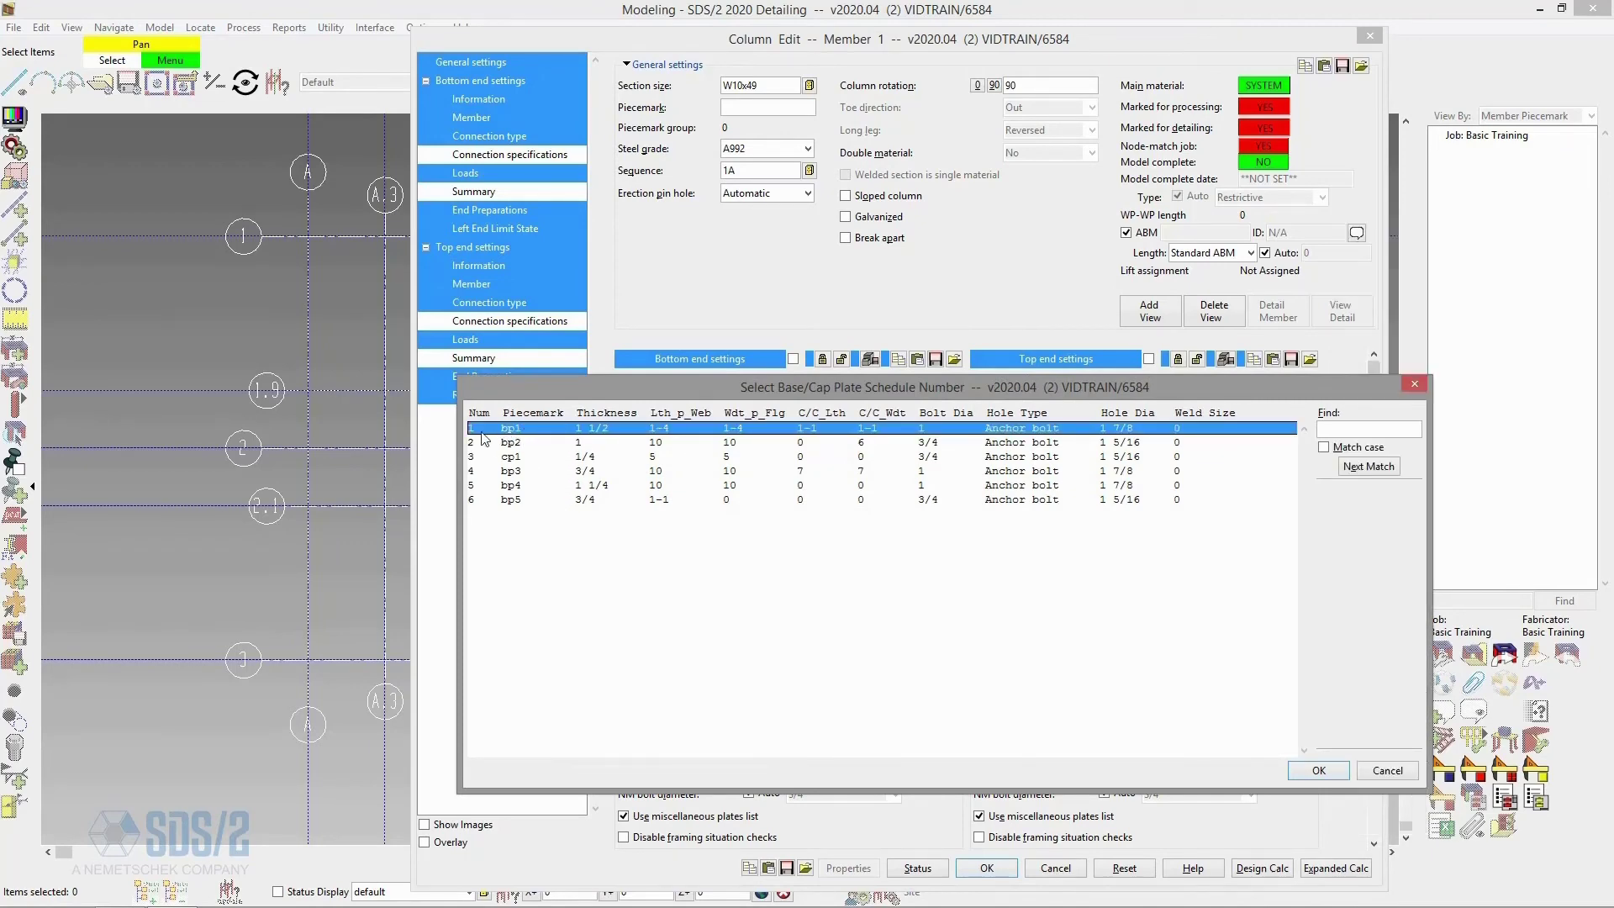
pyautogui.click(1332, 773)
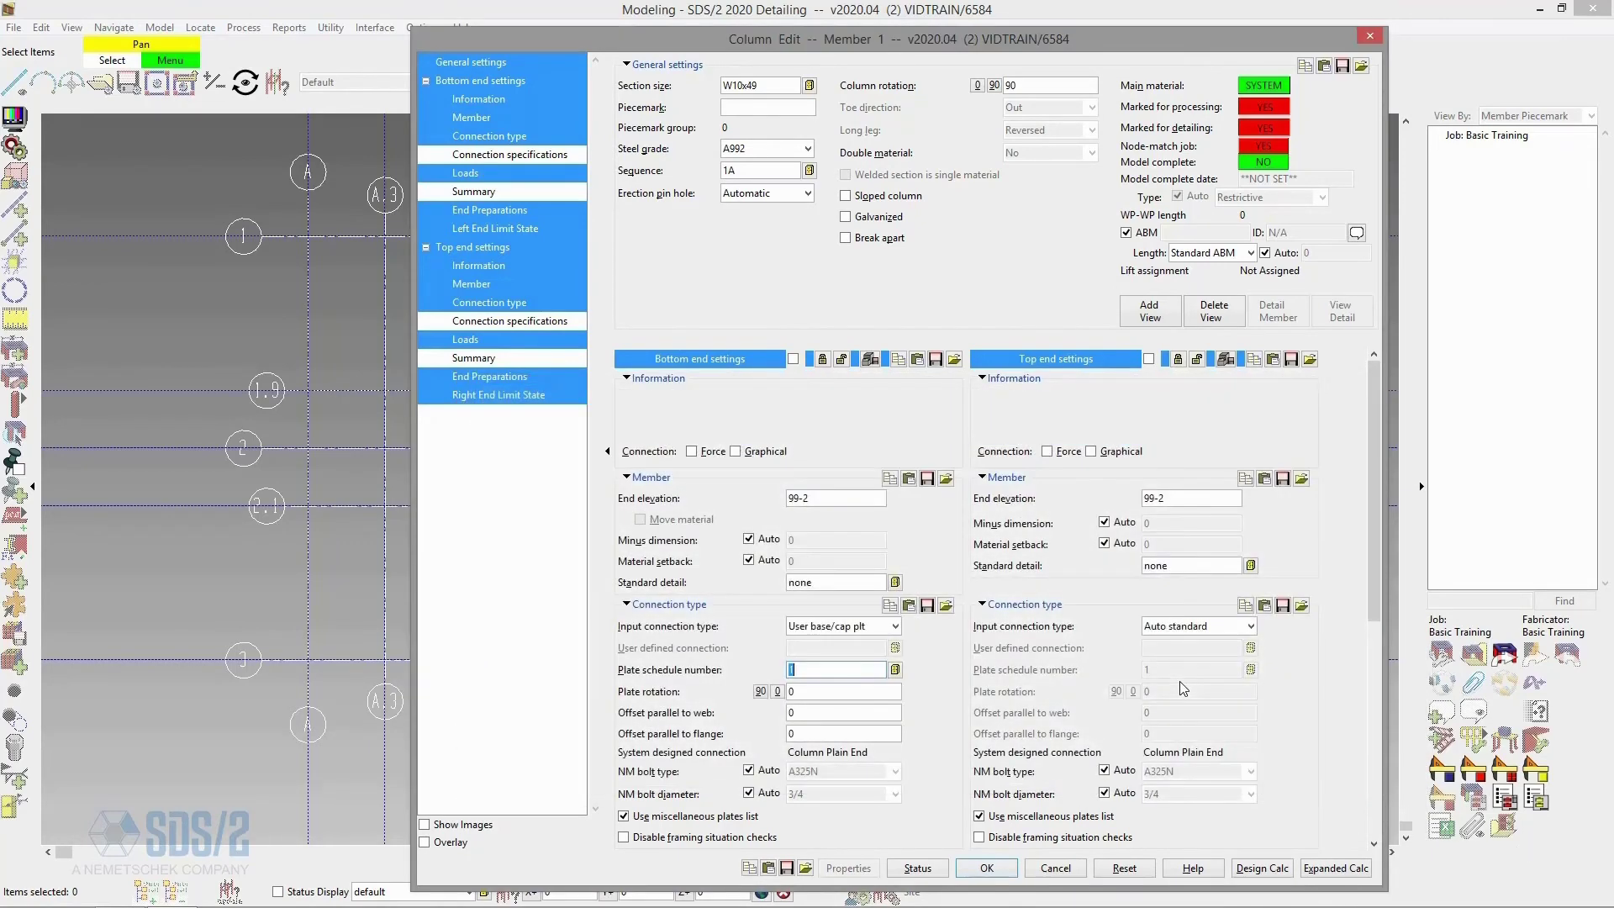
pyautogui.click(814, 691)
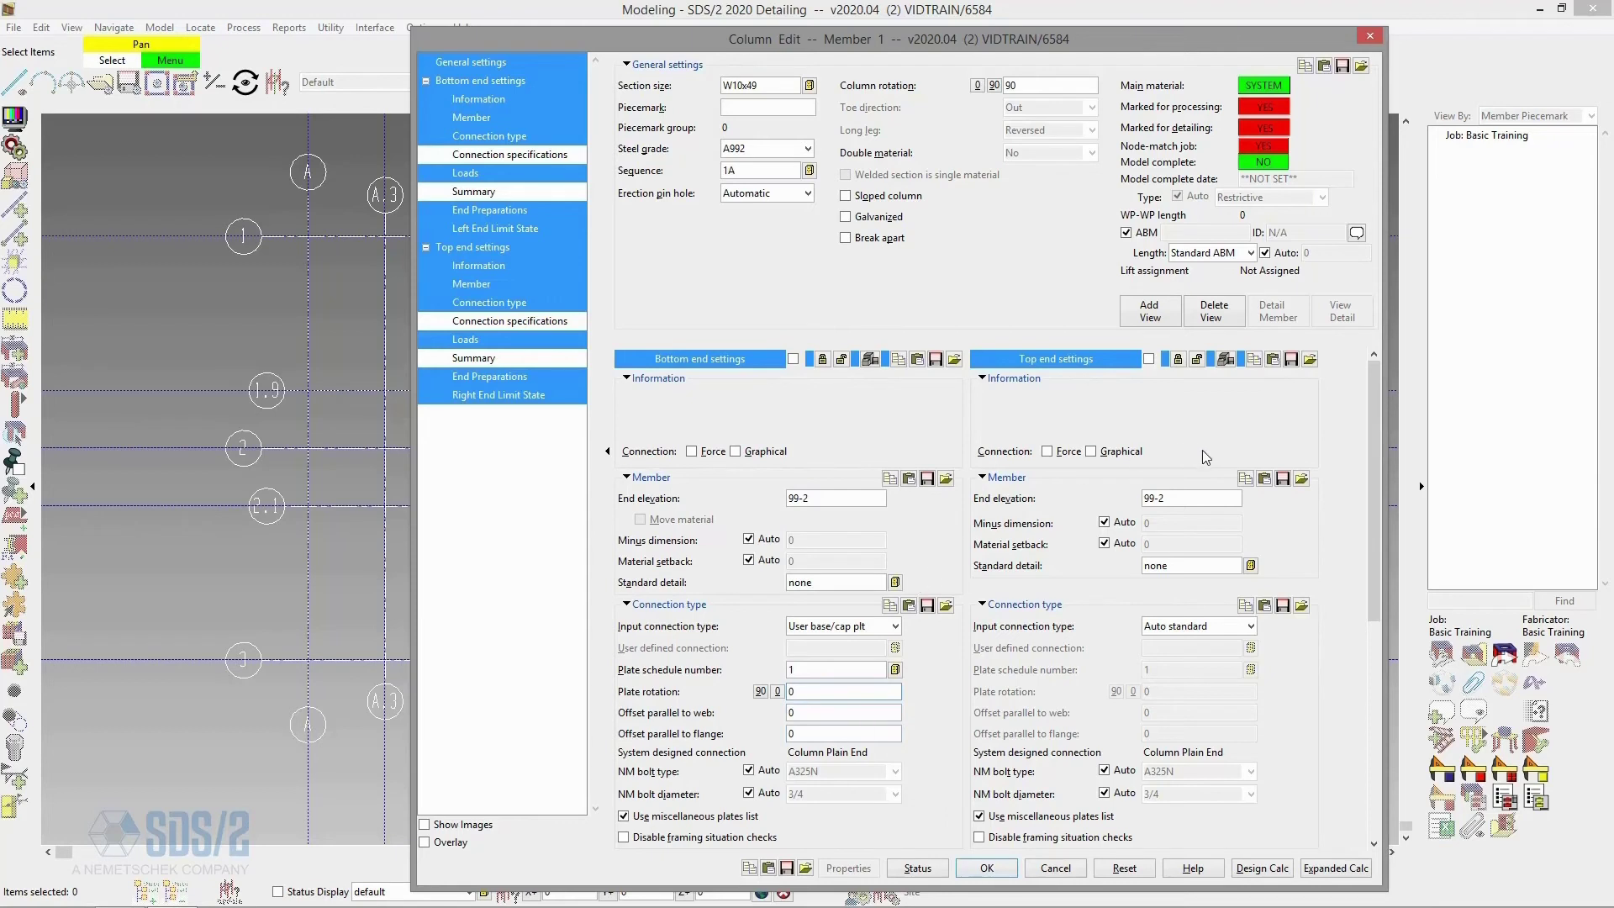
# Set the column's top end elevation to 126-0 and accept the column settings
pyautogui.click(1190, 497)
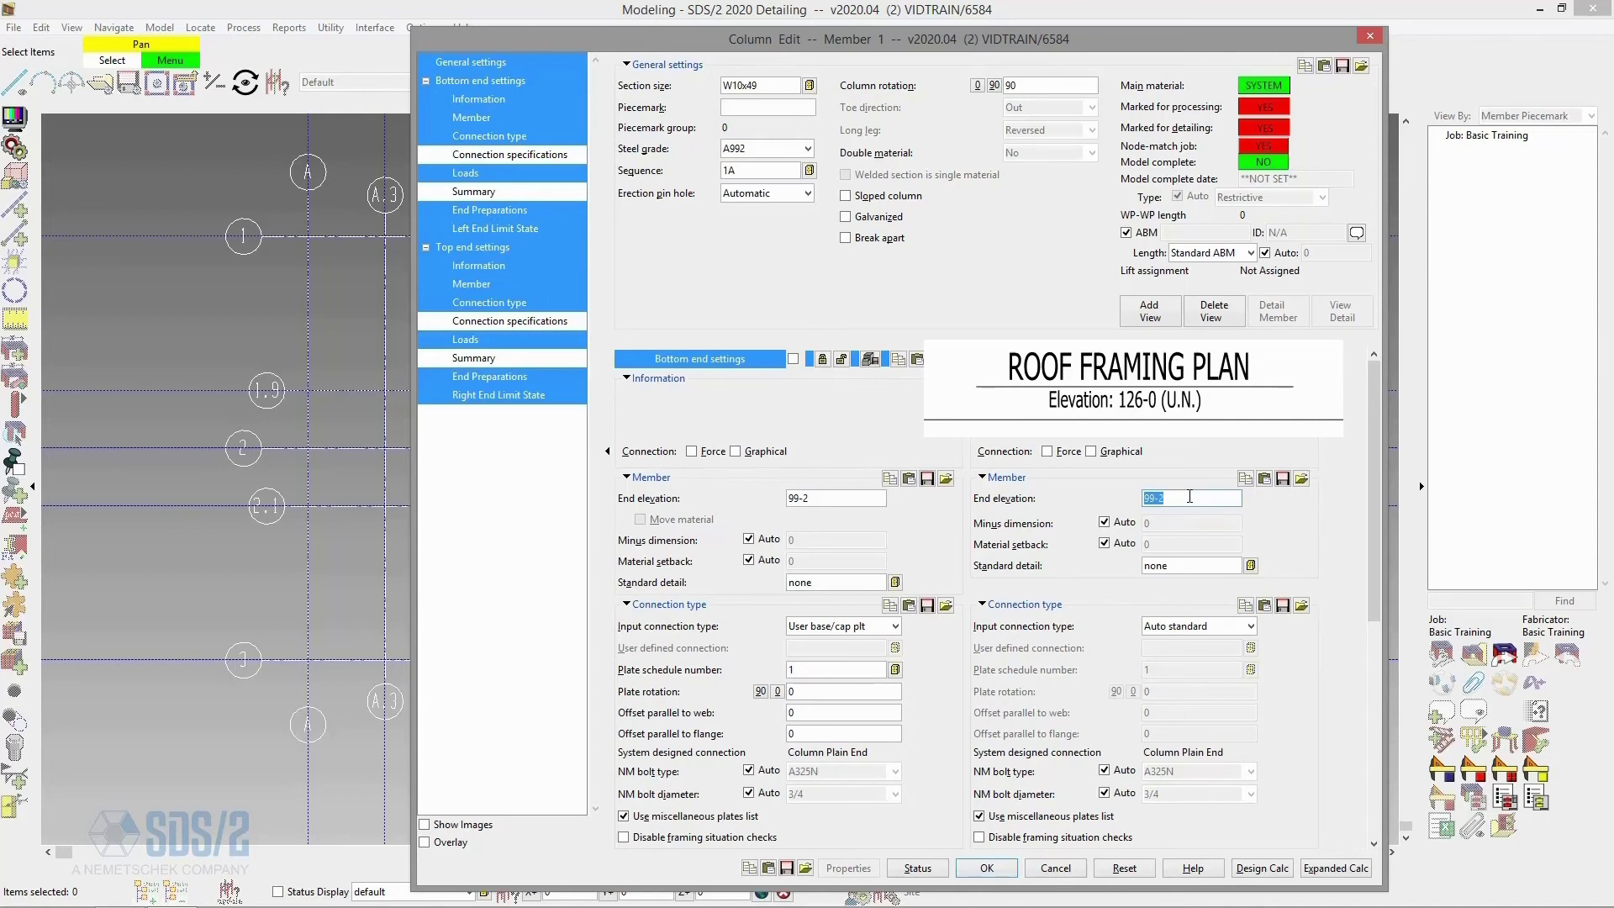
pyautogui.press('BackSpace')
pyautogui.write('126-0')
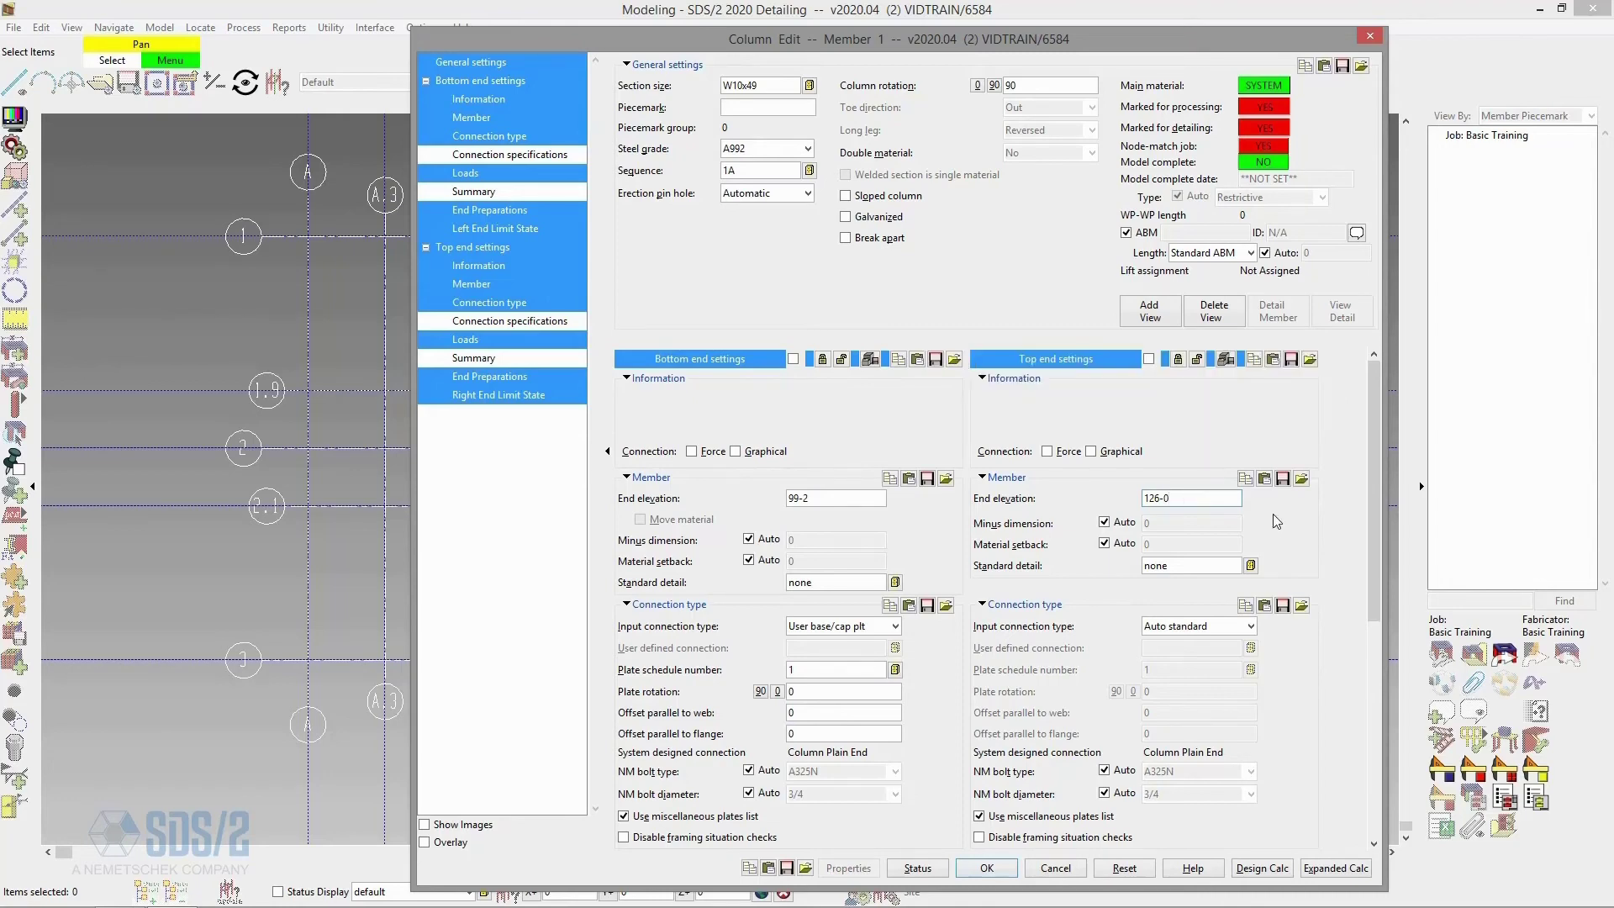
pyautogui.click(989, 868)
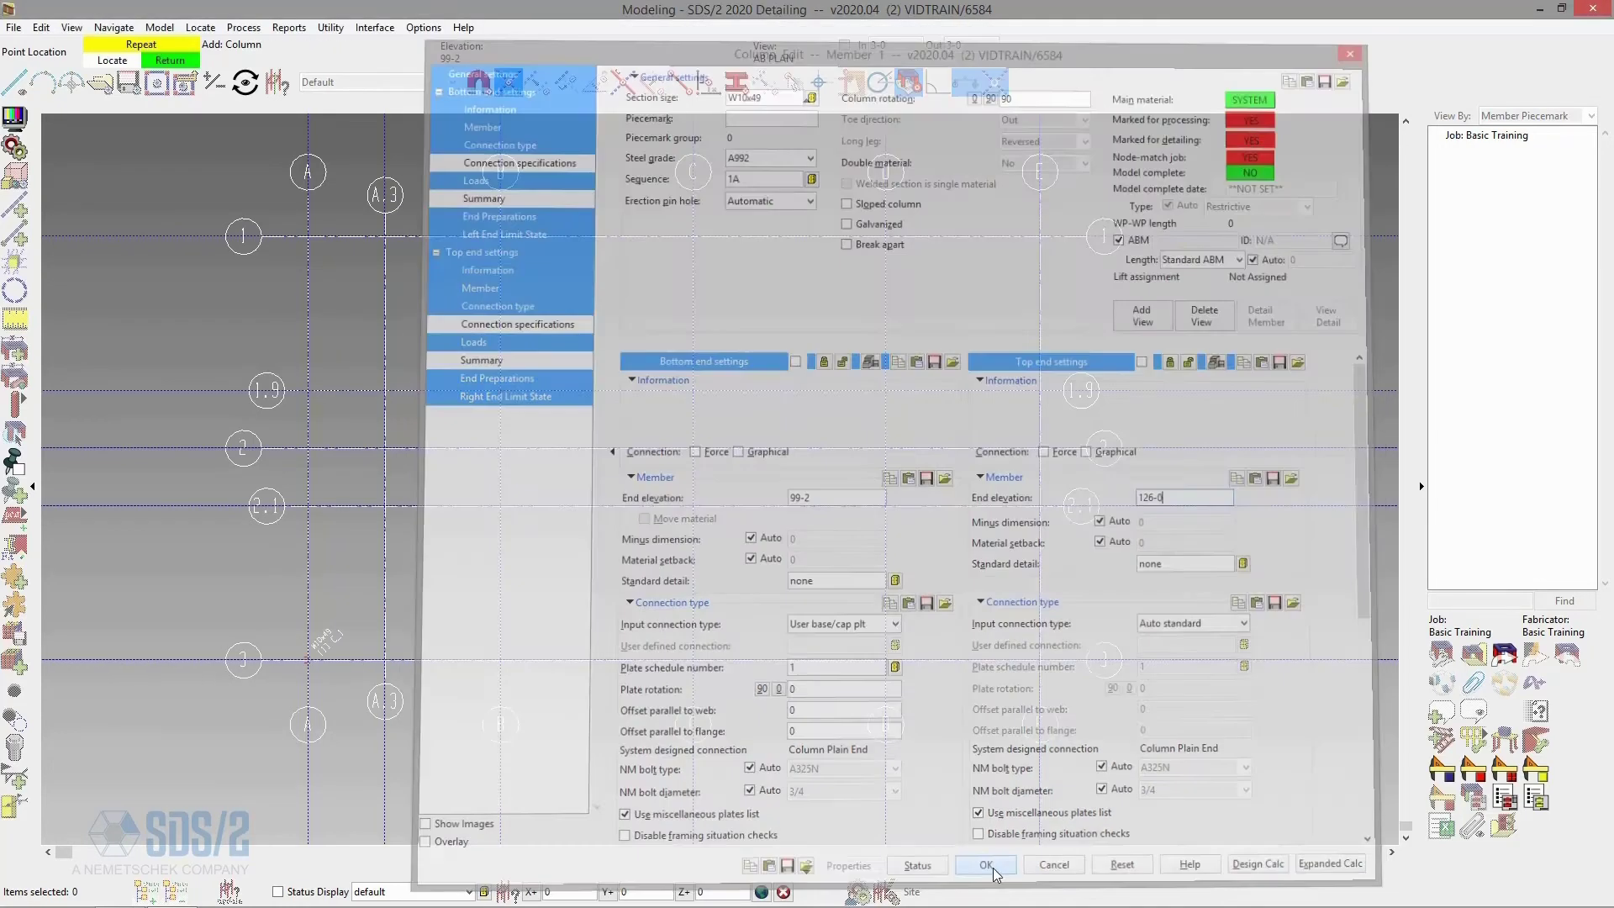
# Add another W10x49 column at the intersection of grids A and 2, accepting the carried-over settings
pyautogui.click(343, 664)
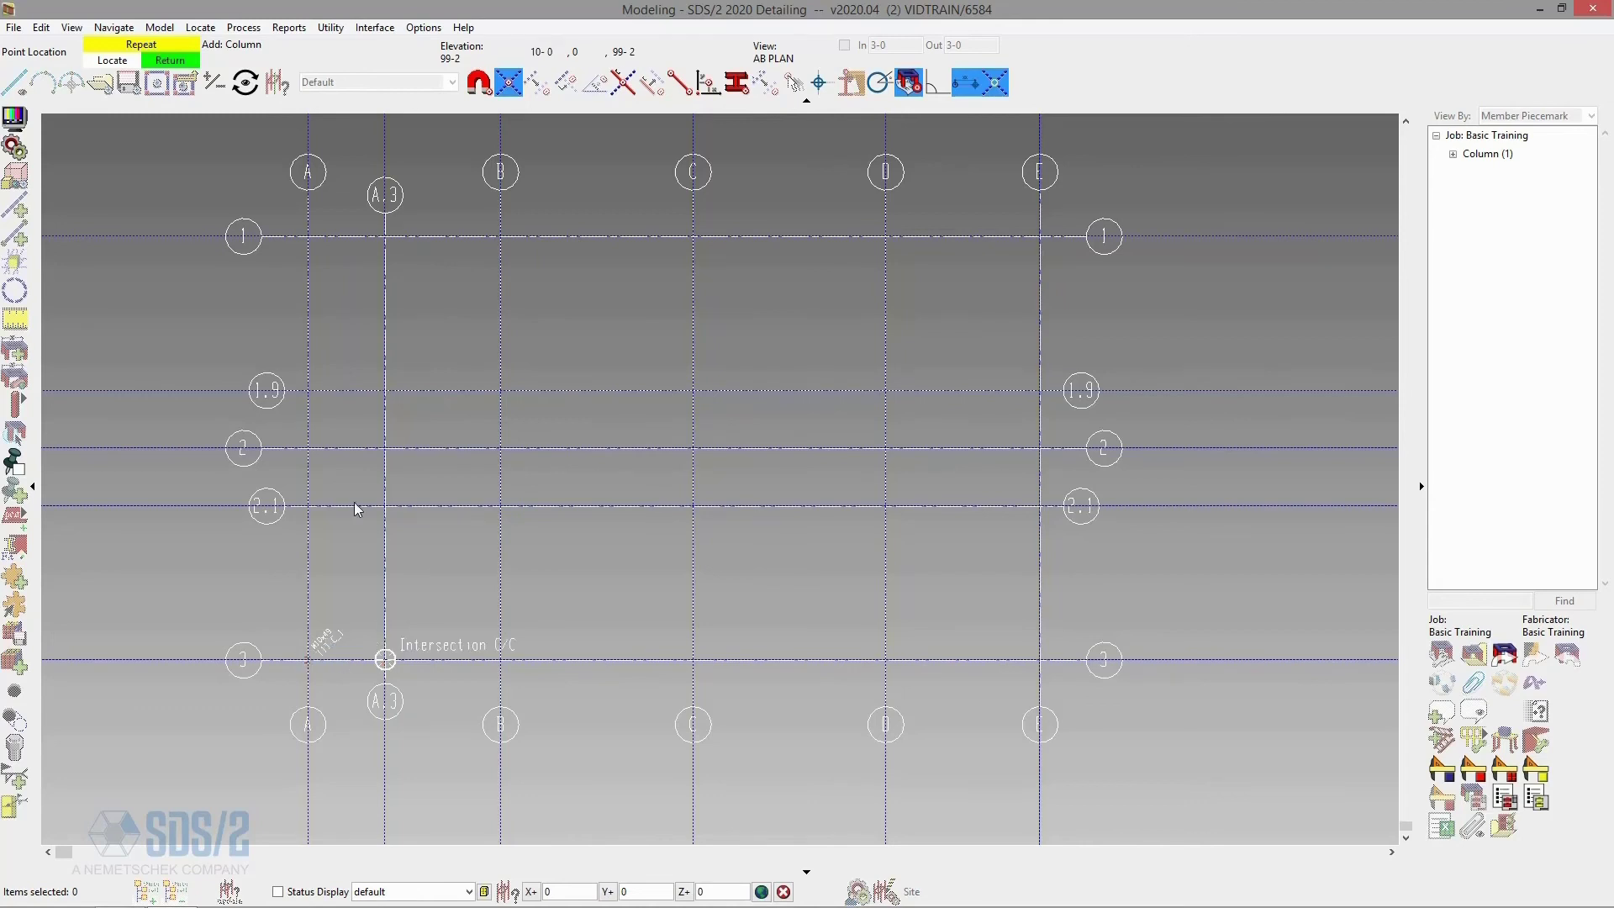
pyautogui.click(308, 450)
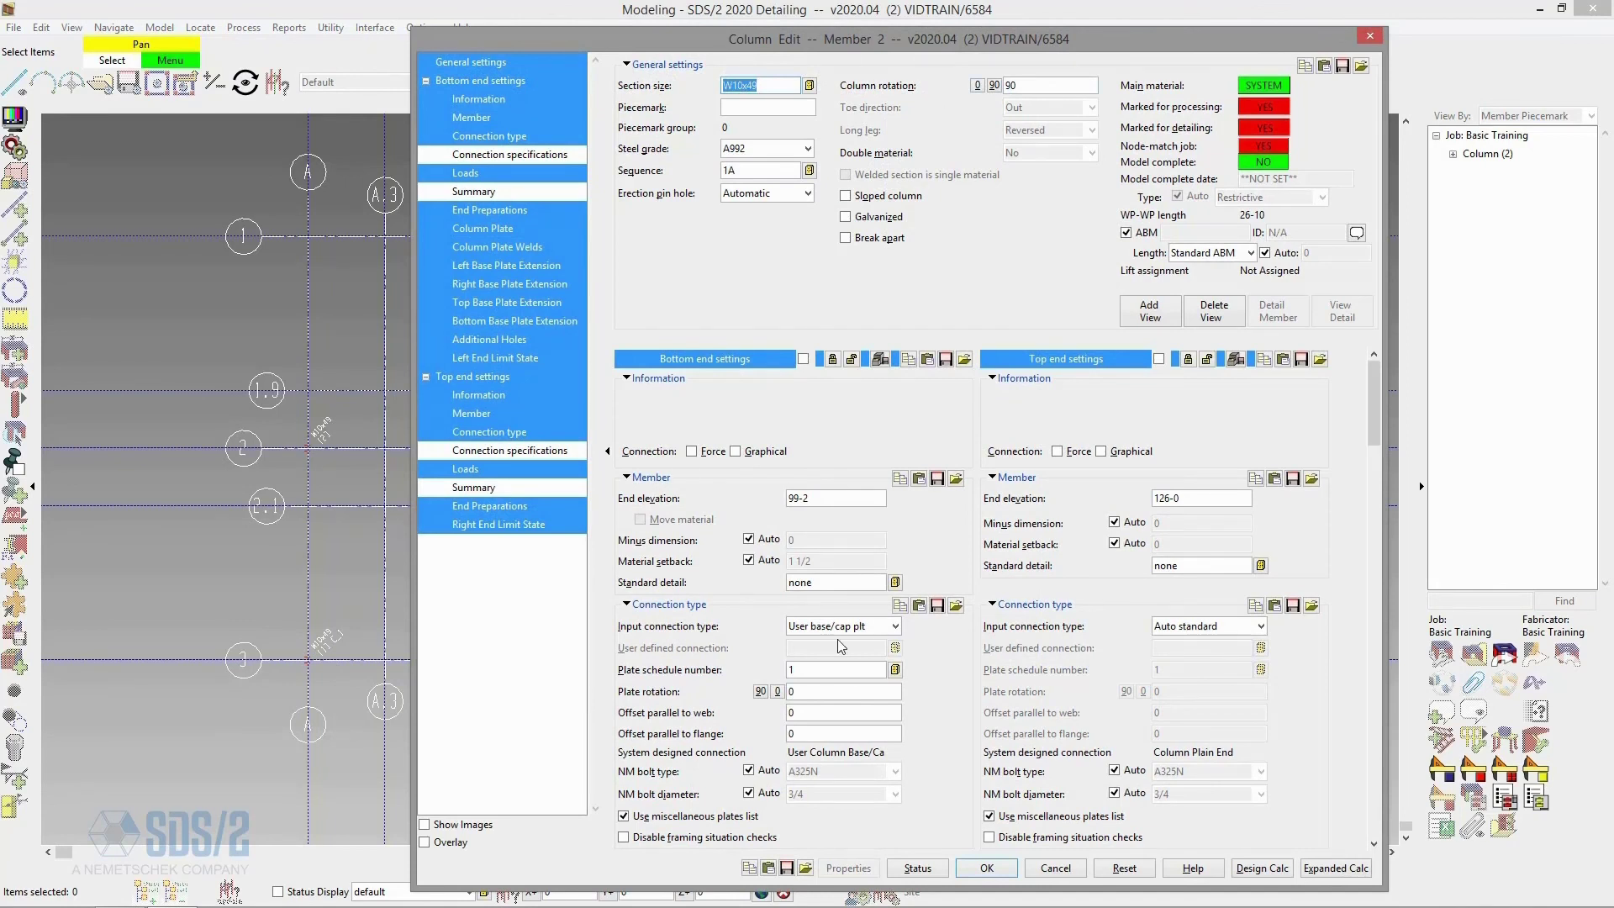
pyautogui.click(864, 238)
pyautogui.click(863, 238)
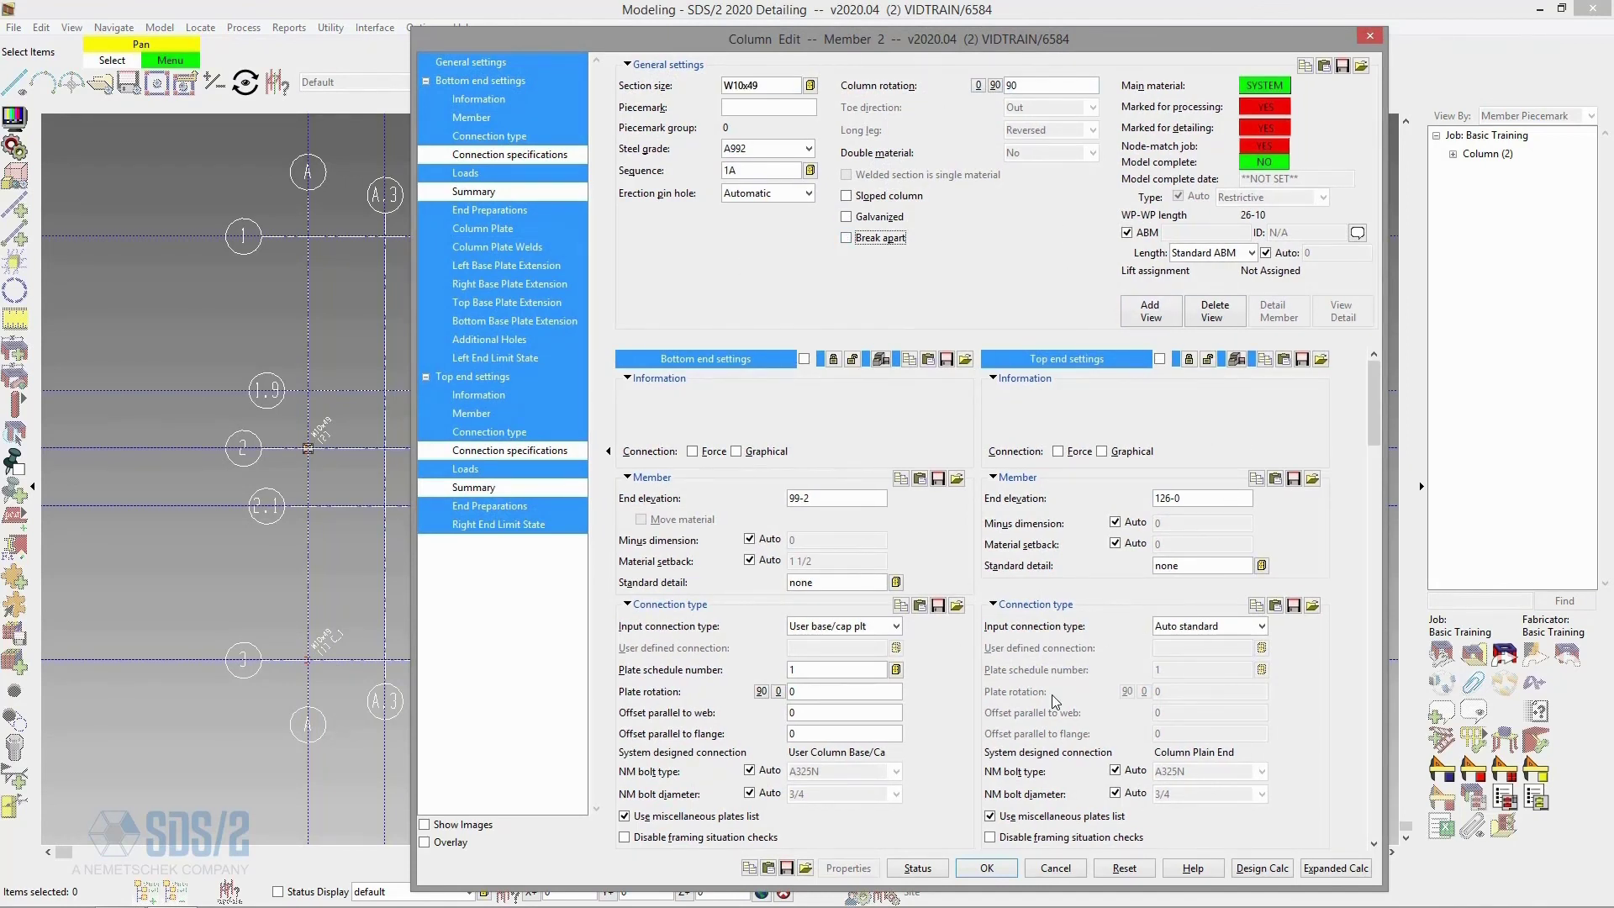
pyautogui.click(987, 868)
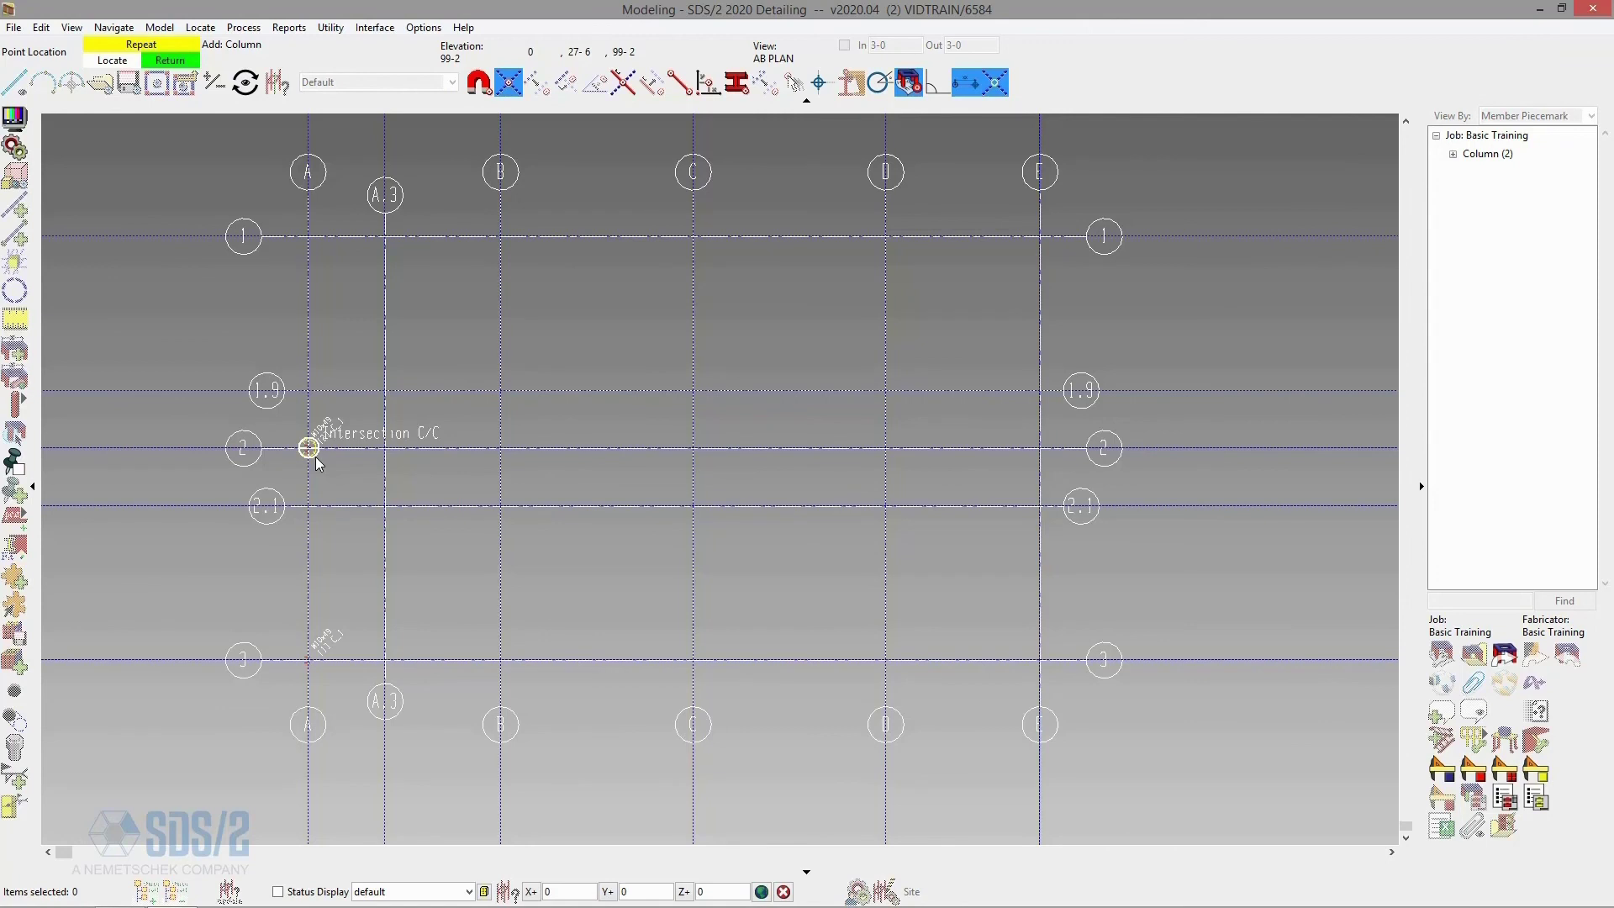
# Repeat the same column at the intersection of grids A and 1 without editing its settings
pyautogui.click(135, 46)
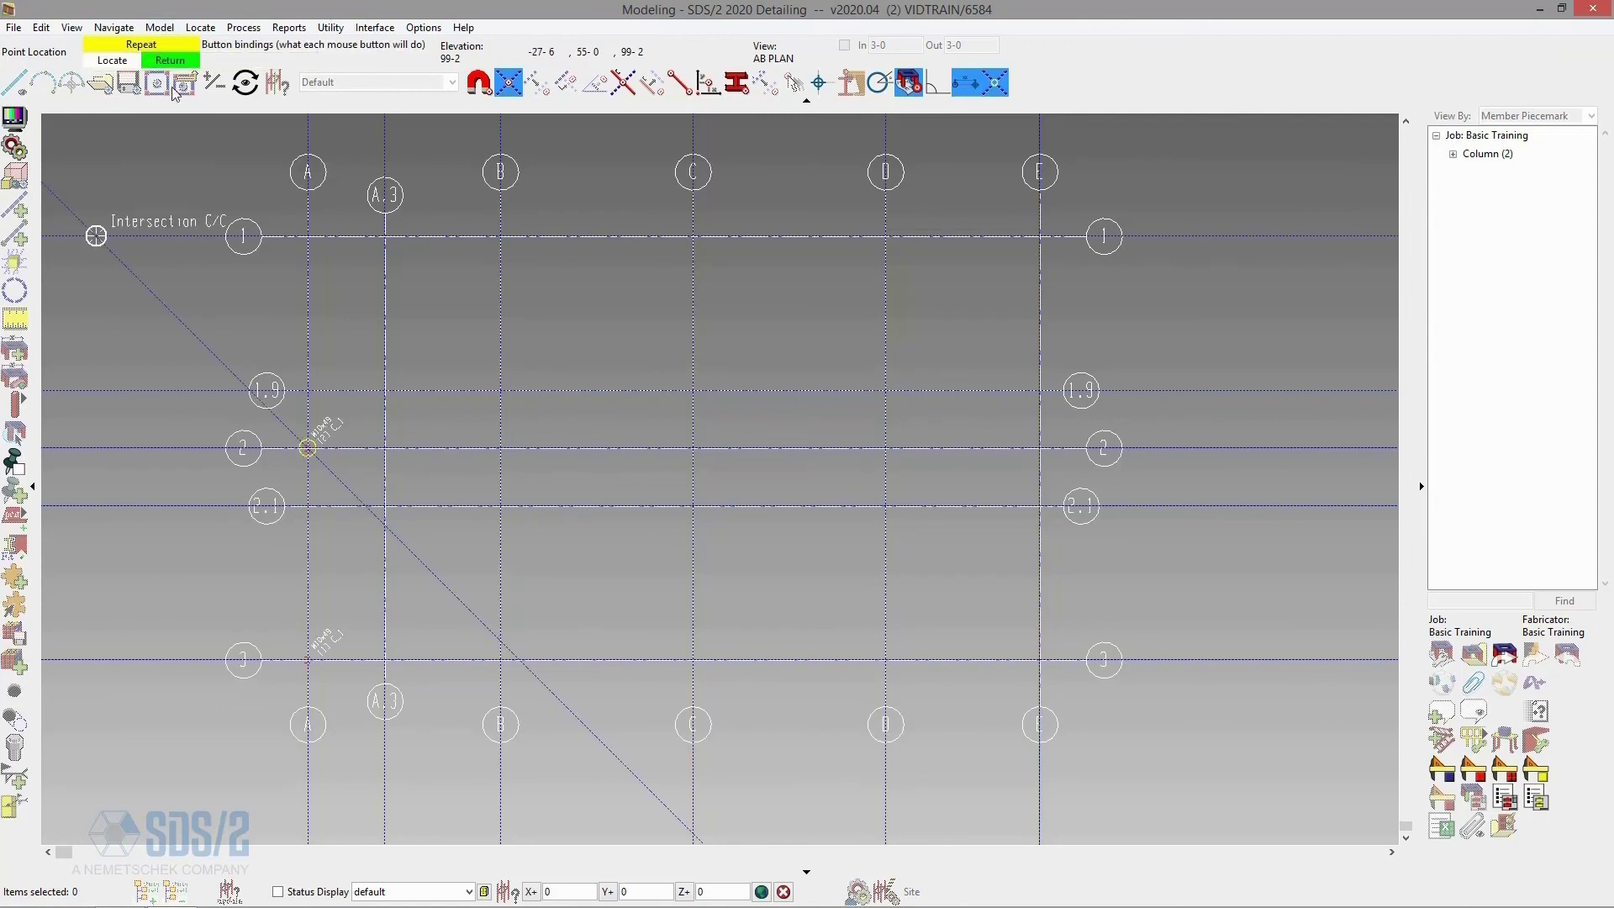
pyautogui.click(309, 236)
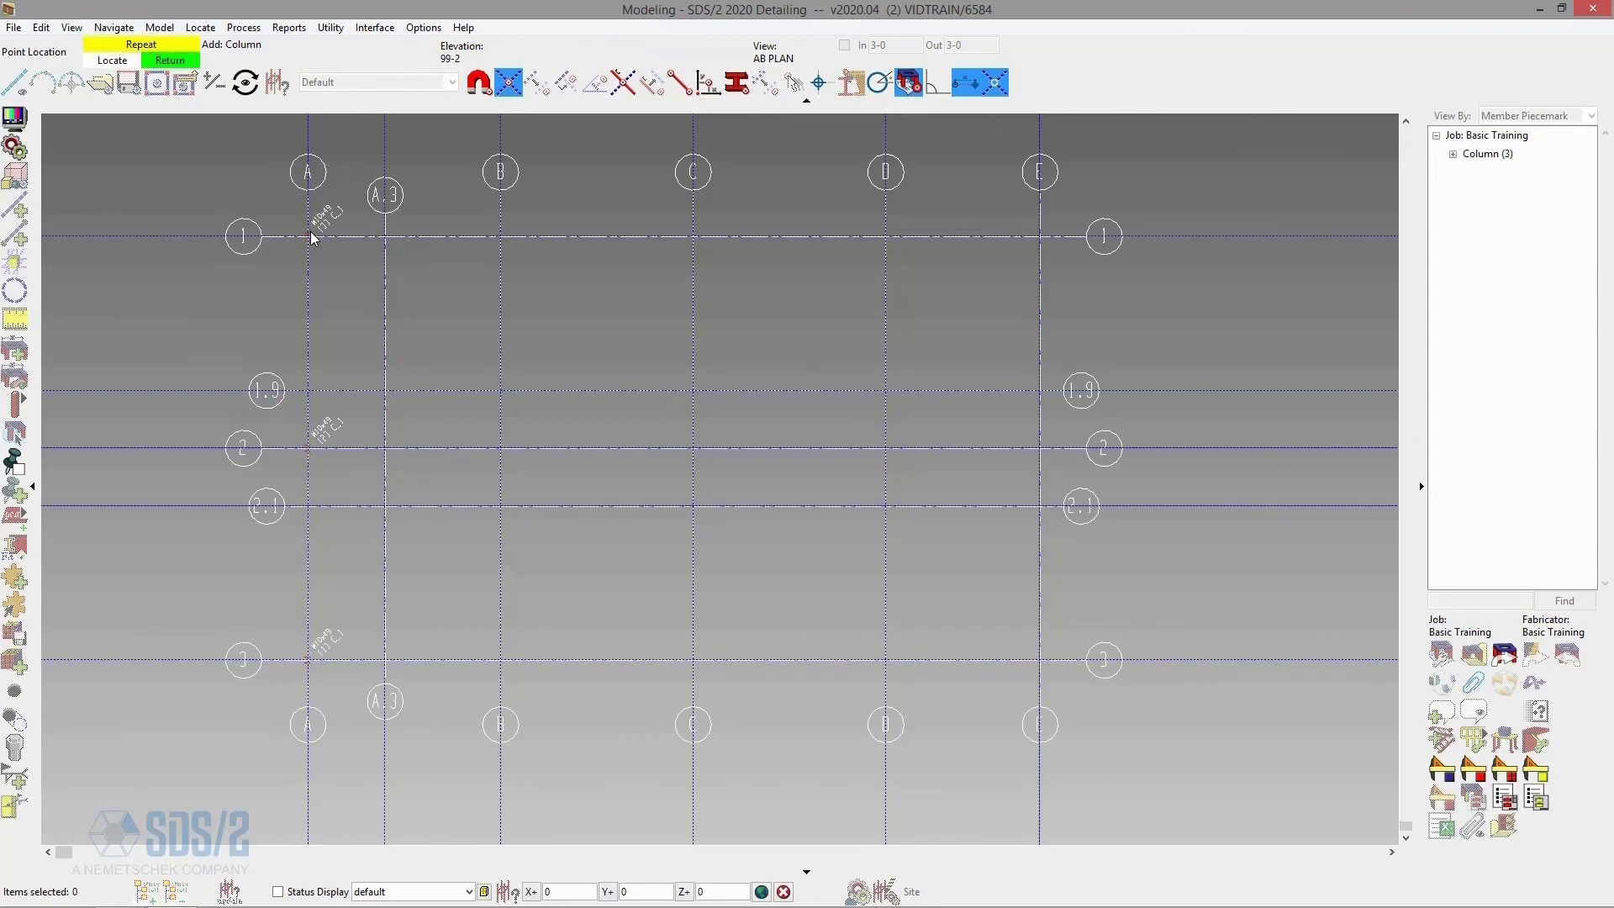